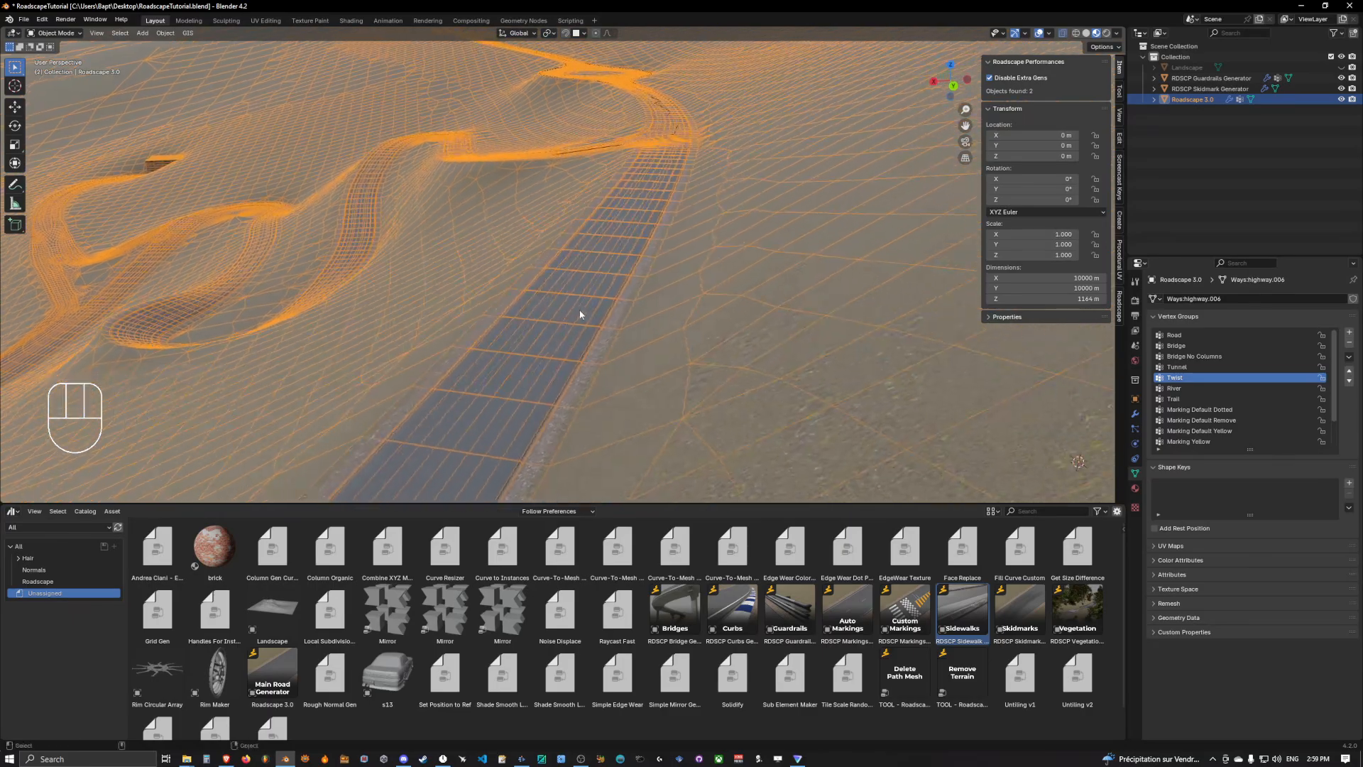
Step: Add the RDSCP Curbs Generator asset beside the hairpin bend and clear its location, rotation and scale
{"action": "scroll", "coordinate": [596, 307], "scroll_direction": "down", "scroll_amount": 2}
{"action": "middle_click_drag", "start_coordinate": [625, 298], "coordinate": [681, 265], "text": "shift"}
{"action": "middle_click_drag", "start_coordinate": [639, 303], "coordinate": [725, 361]}
{"action": "scroll", "coordinate": [682, 284], "scroll_direction": "up", "scroll_amount": 4}
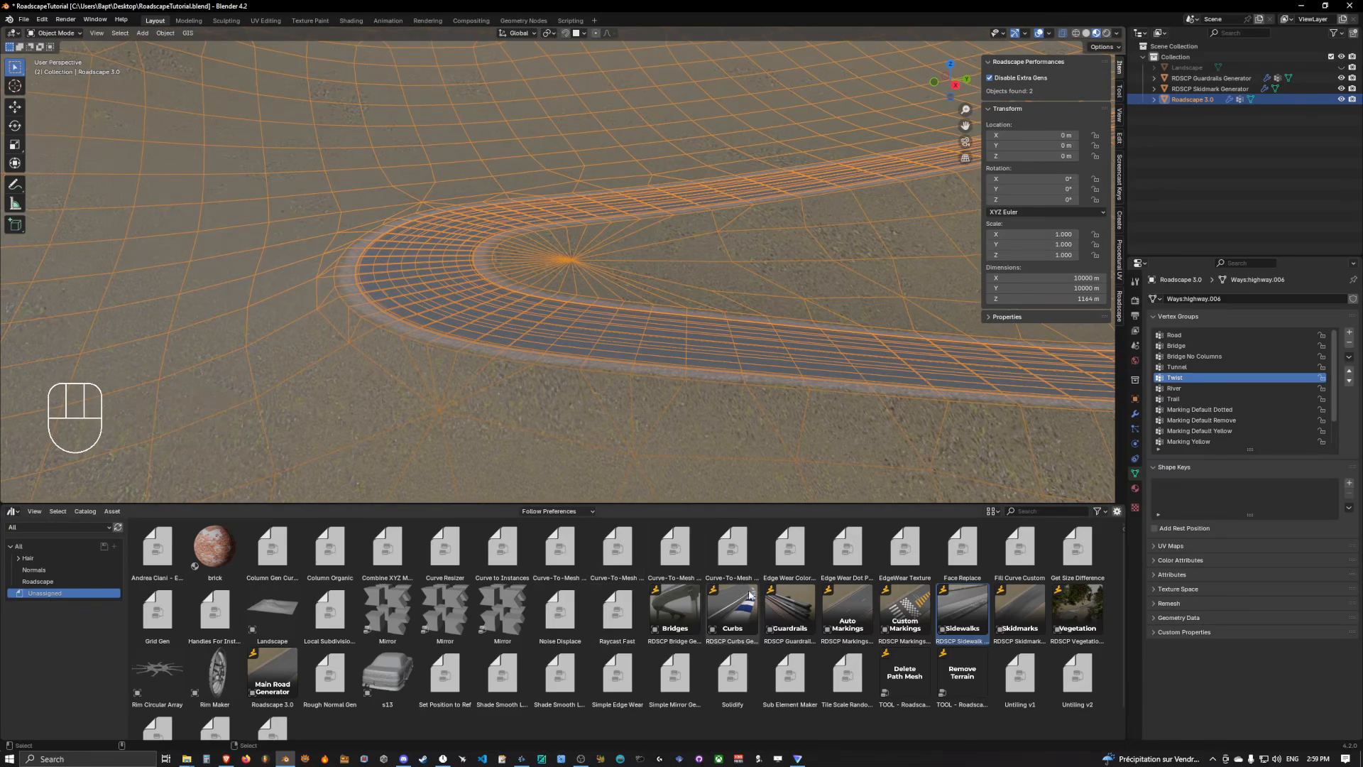
{"action": "left_click_drag", "start_coordinate": [750, 595], "coordinate": [841, 305]}
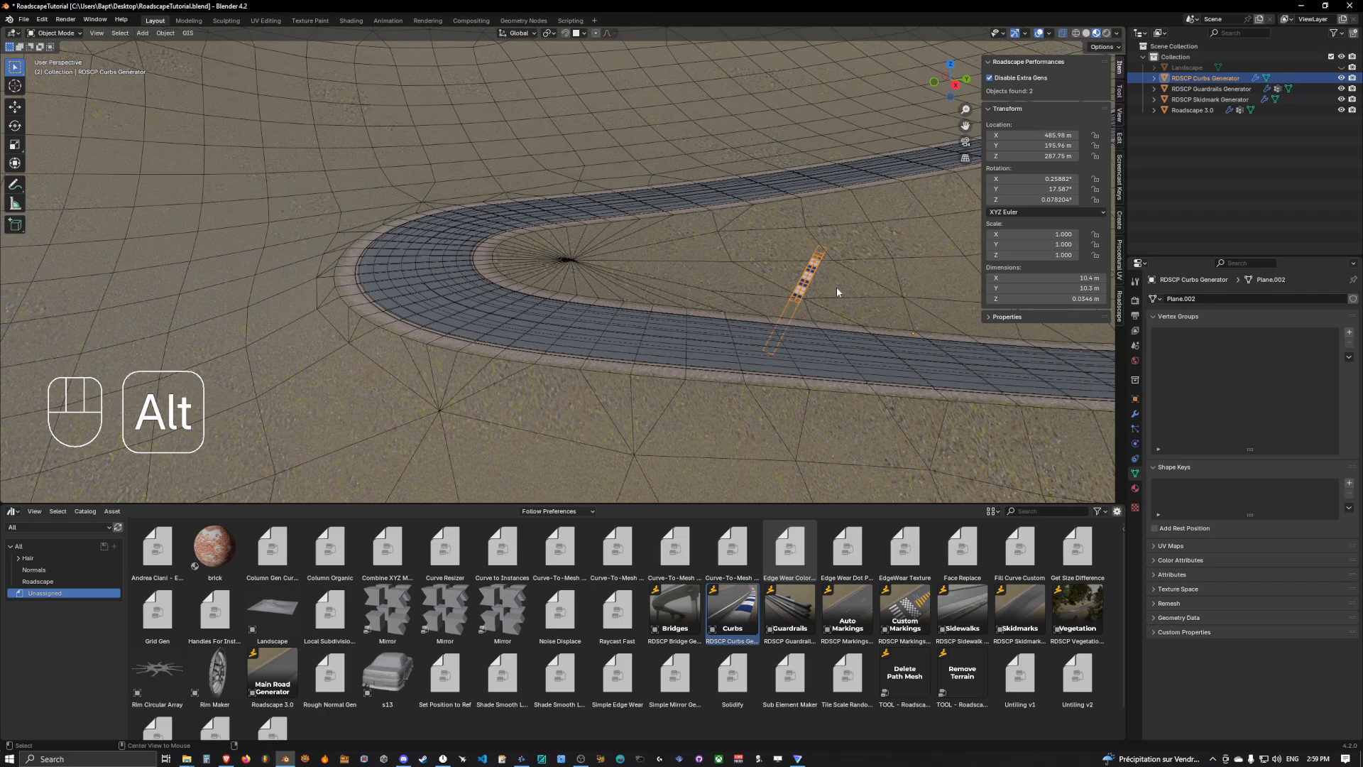
{"action": "key", "text": "alt+r"}
{"action": "key", "text": "alt+g"}
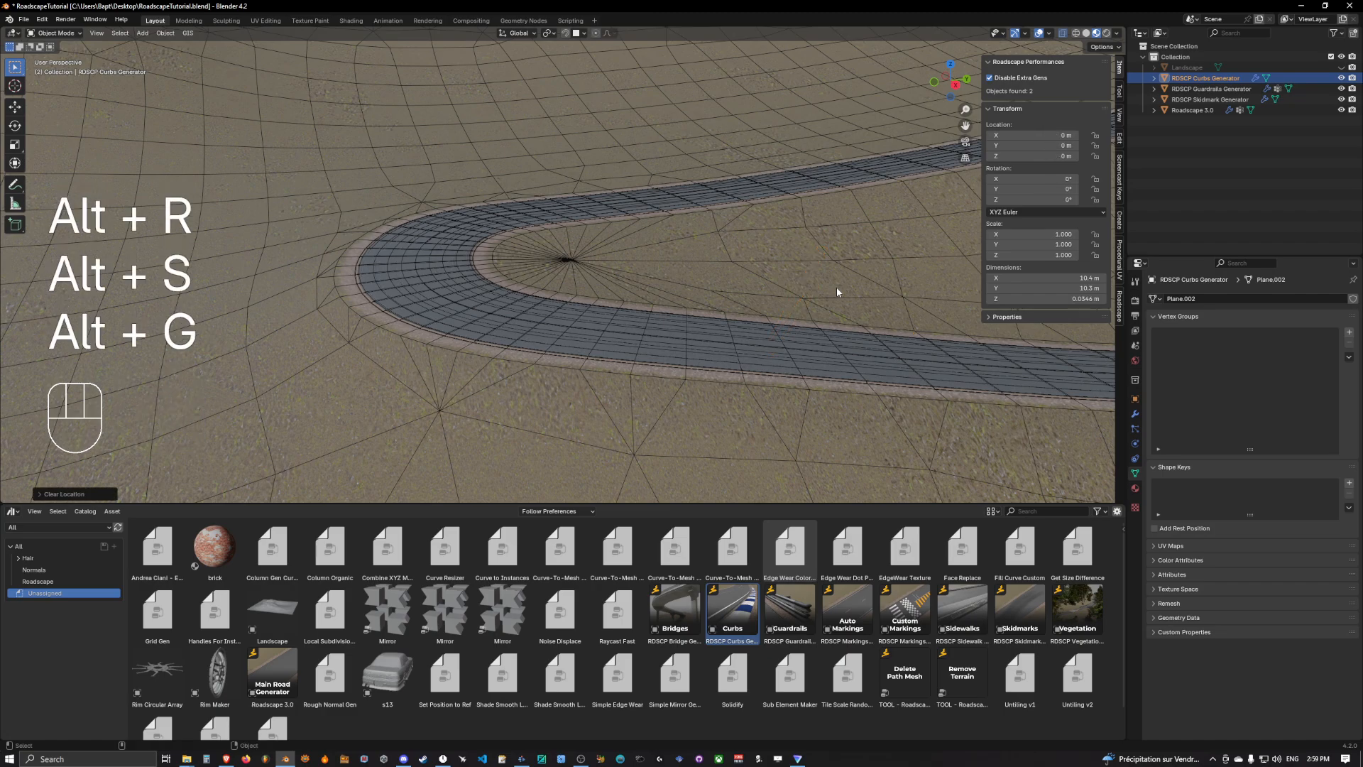
Step: Open the curb's base line for vertex editing in top view with snapping enabled
{"action": "key", "text": "Tab"}
{"action": "key", "text": "KP_Decimal"}
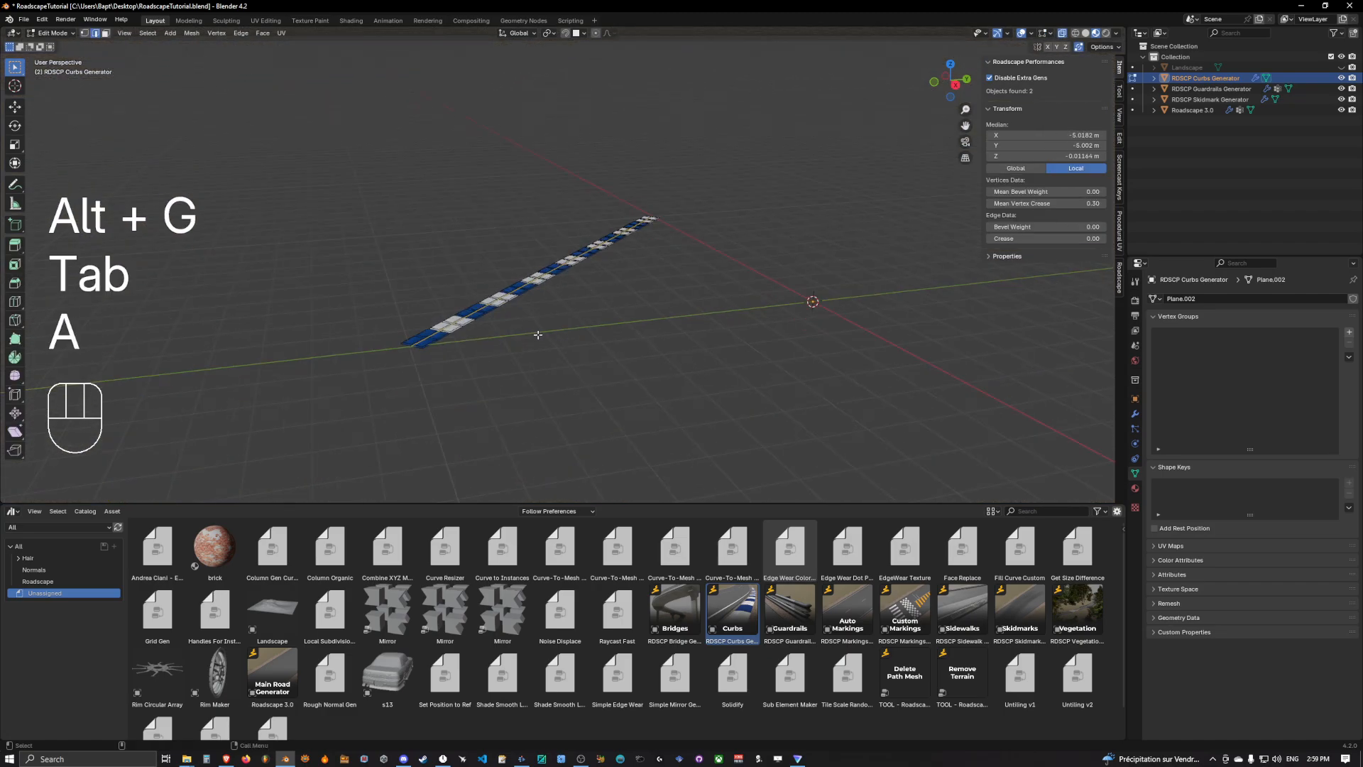
{"action": "middle_click_drag", "start_coordinate": [528, 336], "coordinate": [607, 284]}
{"action": "key", "text": "Tab"}
{"action": "key", "text": "Tab"}
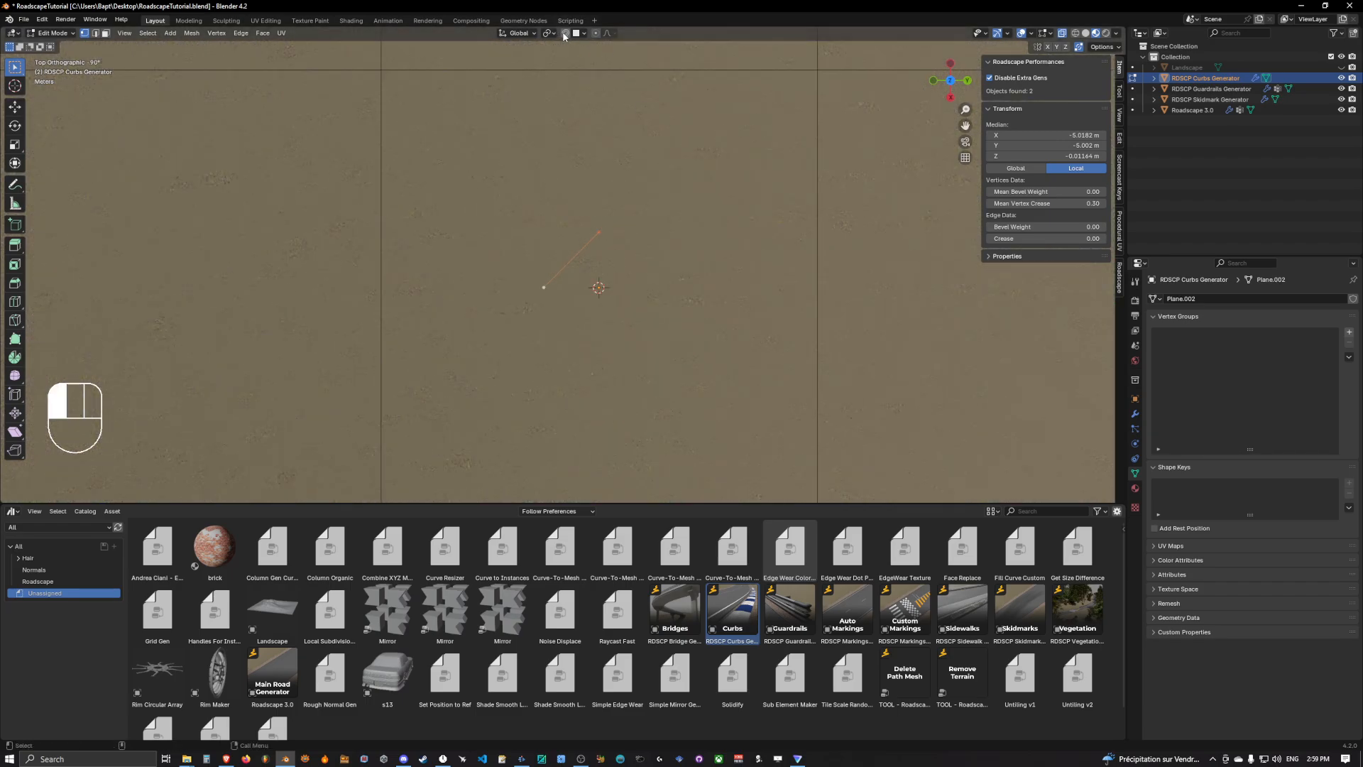
{"action": "middle_click_drag", "start_coordinate": [622, 213], "coordinate": [568, 270]}
Step: Move both end vertices of the curb line onto the outer edge of the hairpin, a short distance apart
{"action": "left_click", "coordinate": [583, 284]}
{"action": "scroll", "coordinate": [585, 285], "scroll_direction": "up", "scroll_amount": 12}
{"action": "key", "text": "g"}
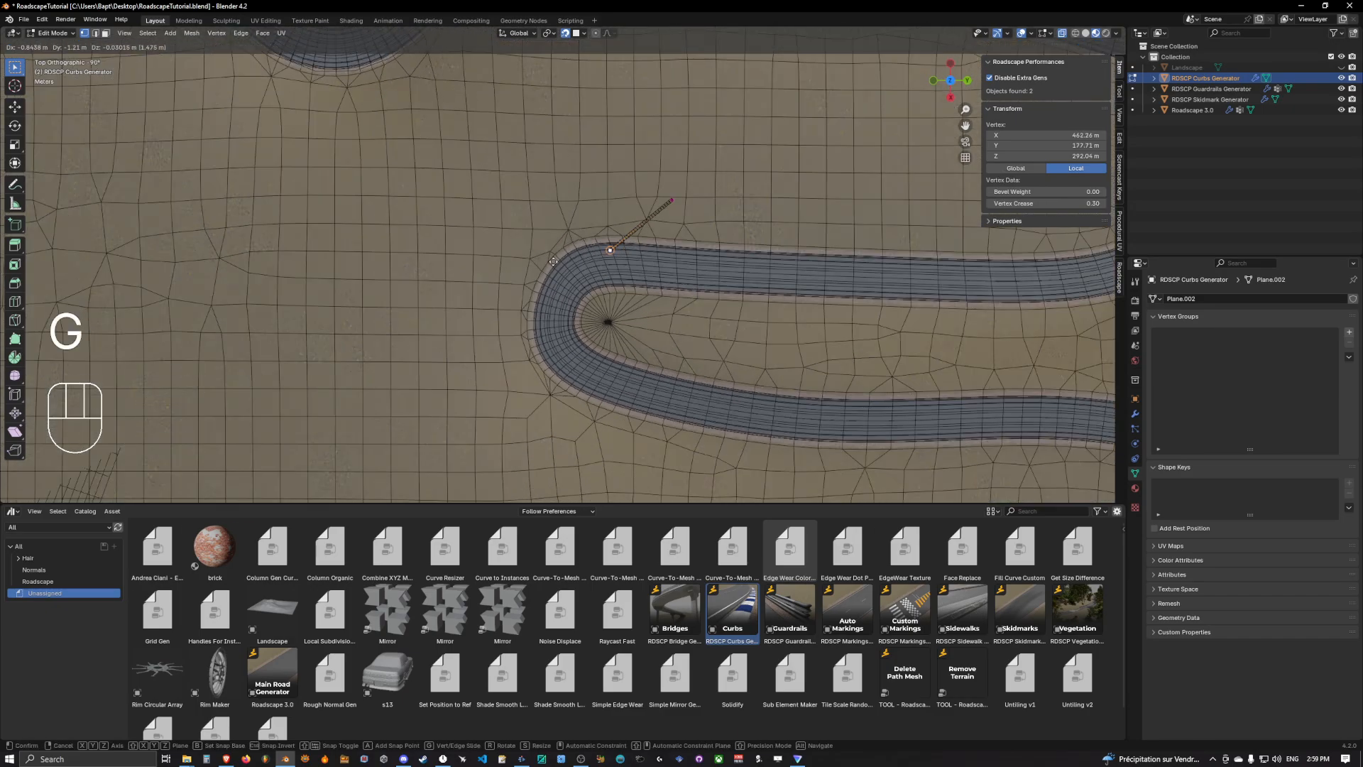
{"action": "key", "text": "g"}
{"action": "key", "text": "g"}
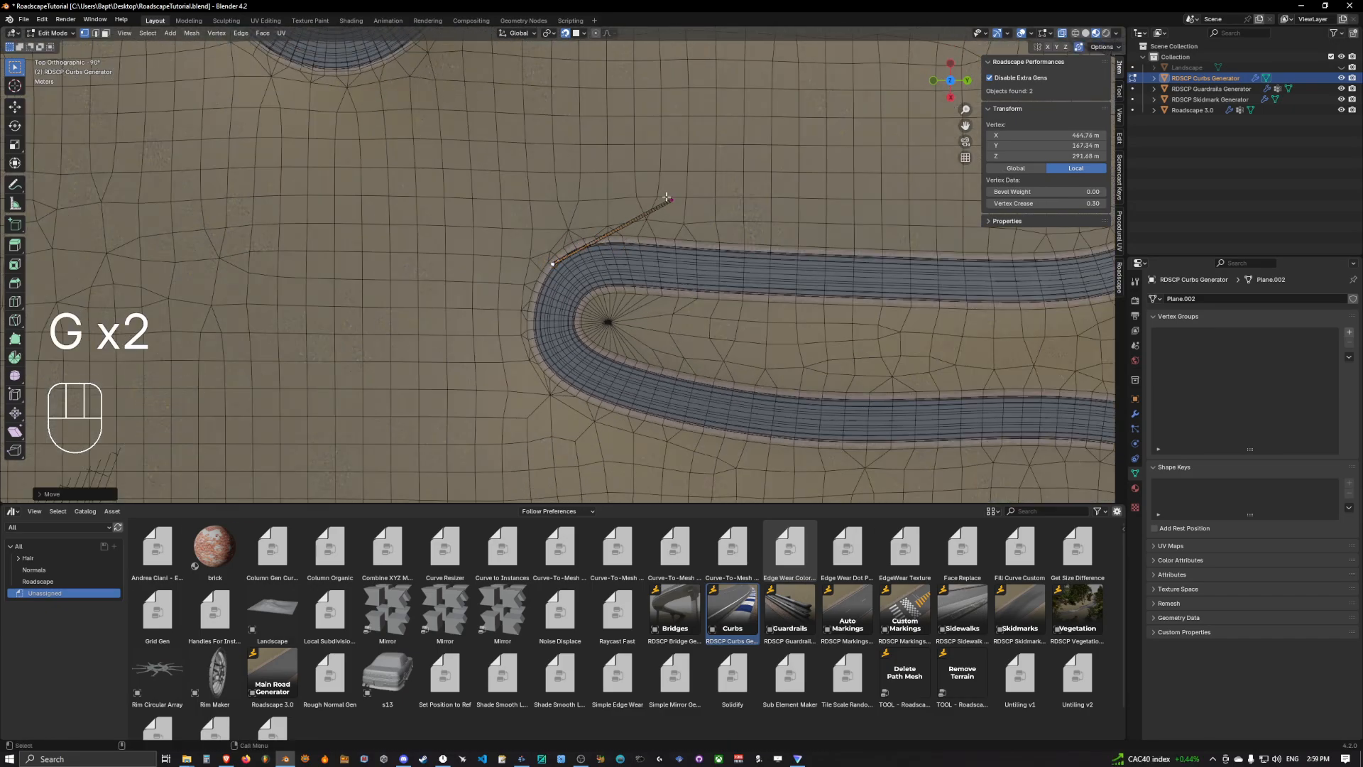
{"action": "left_click", "coordinate": [568, 250]}
Step: Extrude the curb line's upper end in three segments along the outer edge of the bend
{"action": "middle_click_drag", "start_coordinate": [568, 250], "coordinate": [580, 293], "text": "shift"}
{"action": "scroll", "coordinate": [581, 293], "scroll_direction": "up", "scroll_amount": 6}
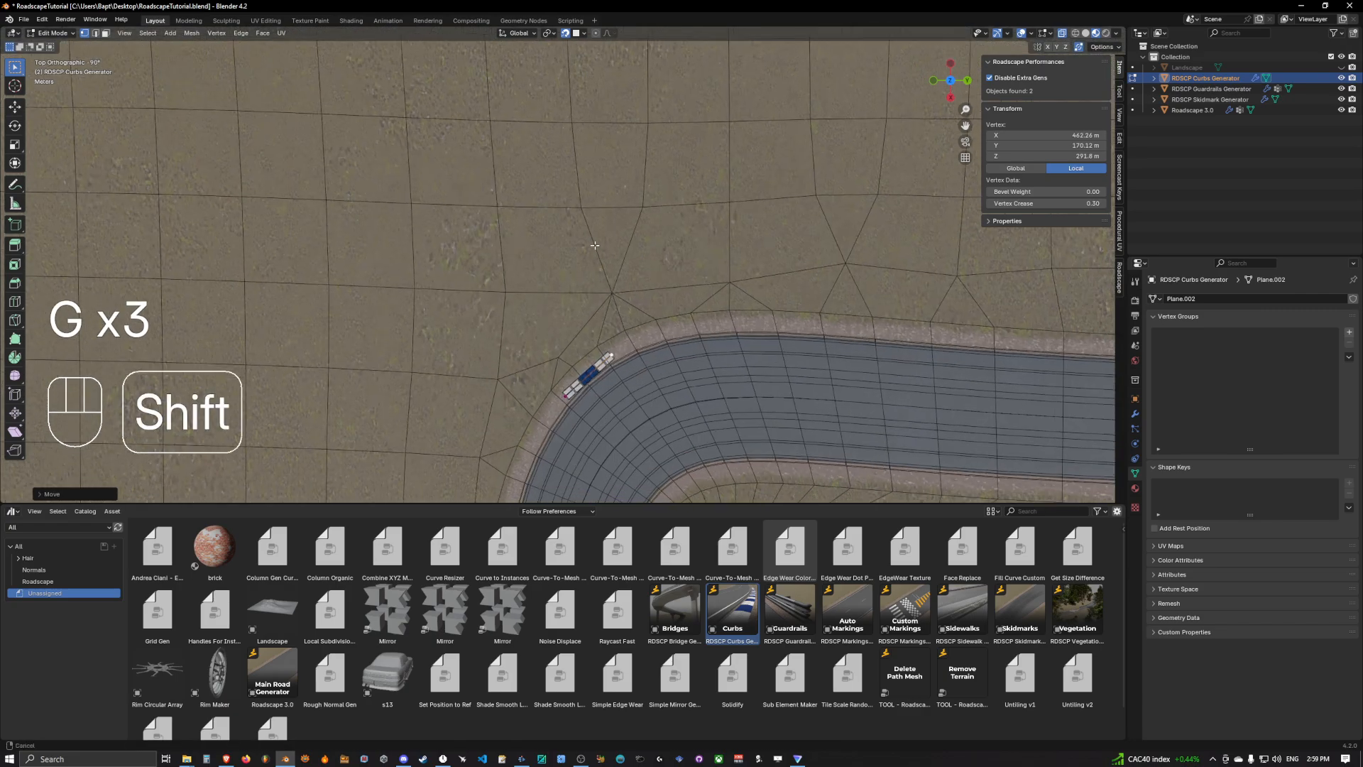
{"action": "mouse_move", "coordinate": [594, 244]}
{"action": "middle_mouse_down", "text": "shift"}
{"action": "mouse_move", "coordinate": [564, 140]}
{"action": "mouse_move", "coordinate": [597, 240]}
{"action": "mouse_move", "coordinate": [595, 229]}
{"action": "middle_mouse_up", "text": "shift"}
{"action": "scroll", "coordinate": [604, 252], "scroll_direction": "up", "scroll_amount": 4}
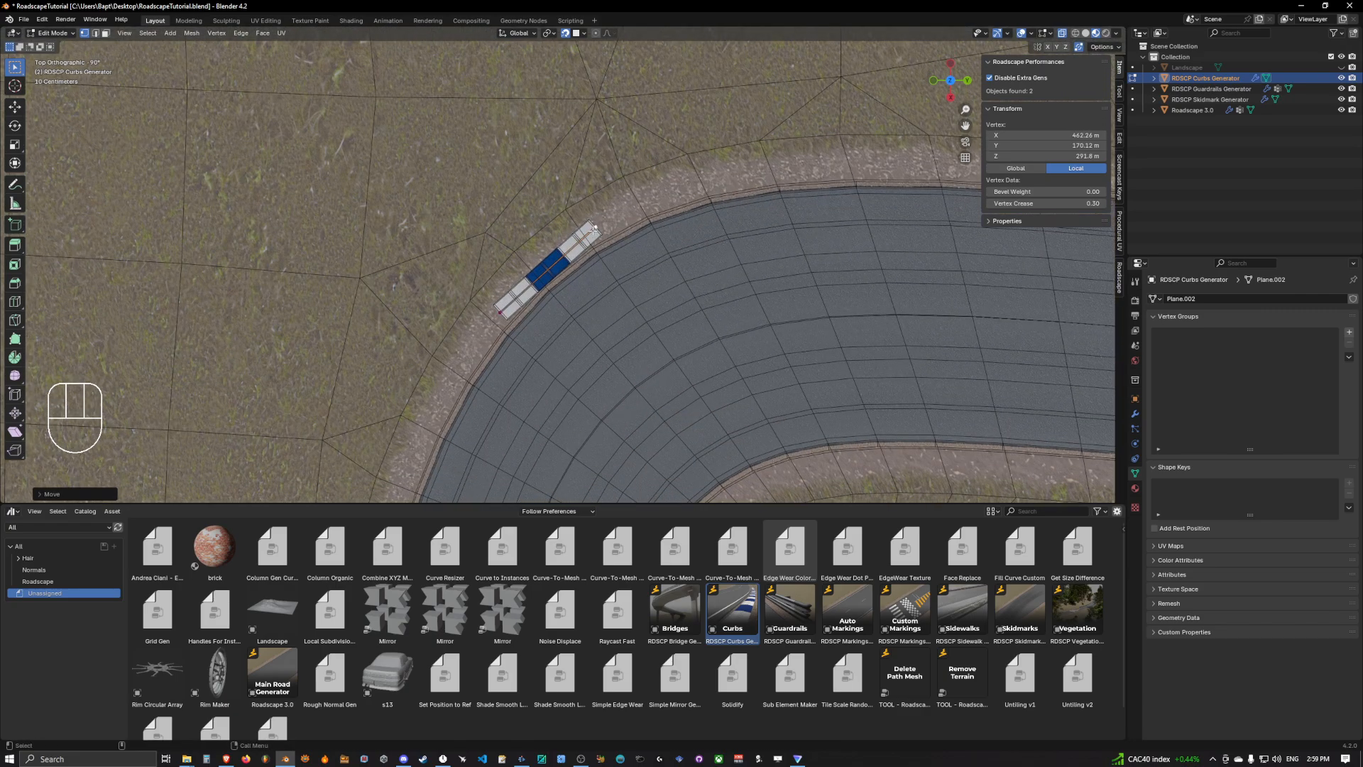
{"action": "key", "text": "e"}
{"action": "left_click", "coordinate": [671, 207]}
{"action": "key", "text": "e"}
{"action": "left_click", "coordinate": [856, 174]}
{"action": "scroll", "coordinate": [732, 176], "scroll_direction": "down", "scroll_amount": 2}
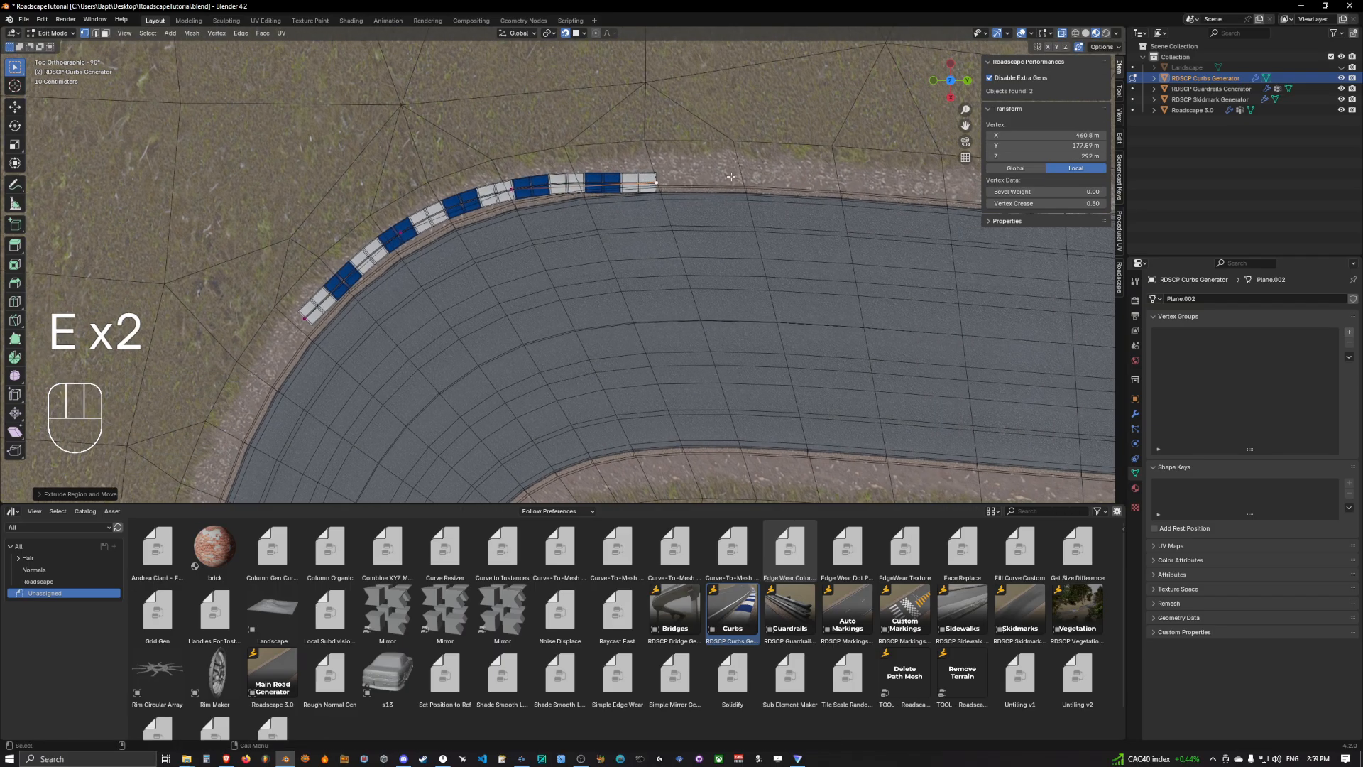
{"action": "key", "text": "e"}
{"action": "left_click", "coordinate": [796, 182]}
Step: Adjust the extruded curb vertices so the strip follows the road's outer edge evenly
{"action": "key", "text": "g"}
{"action": "left_click", "coordinate": [657, 175]}
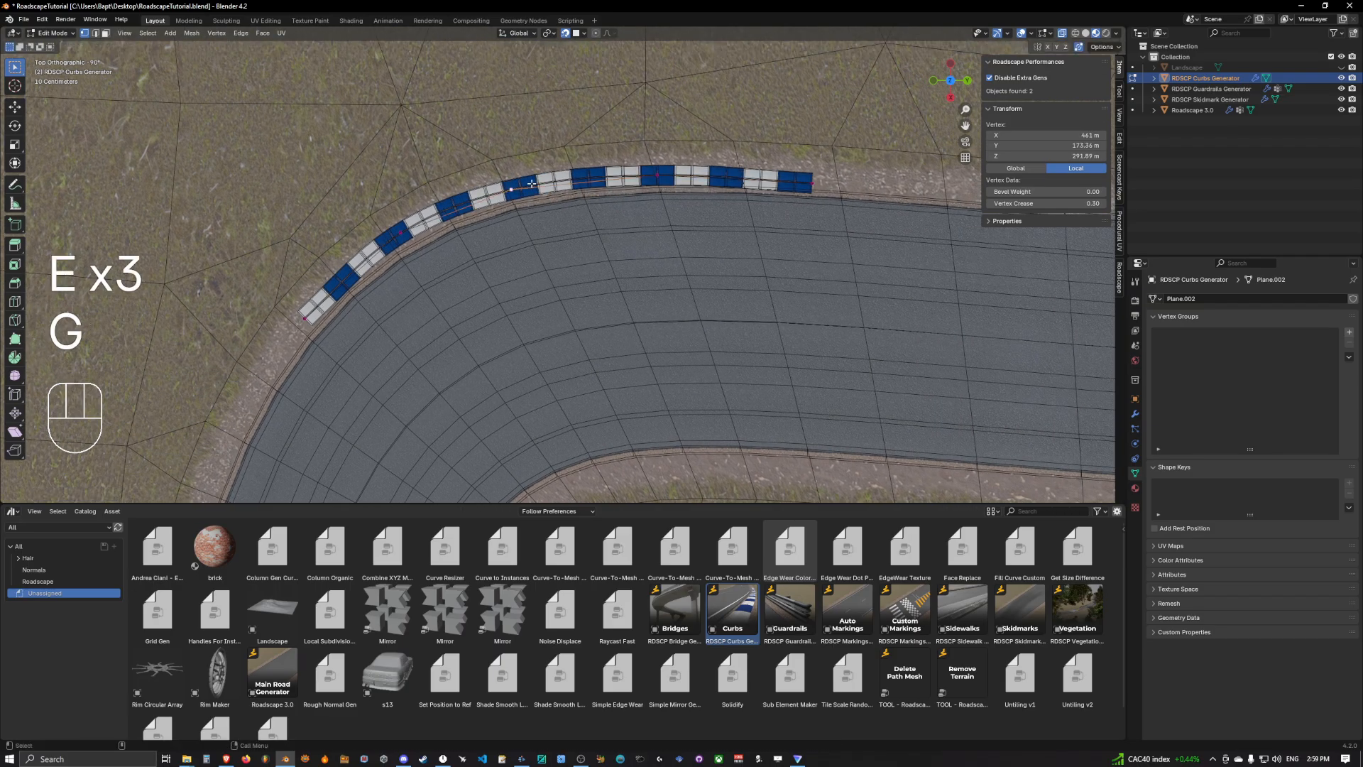
{"action": "key", "text": "g"}
{"action": "left_click", "coordinate": [551, 180]}
{"action": "left_click", "coordinate": [658, 177]}
{"action": "key", "text": "g"}
{"action": "left_click", "coordinate": [664, 174]}
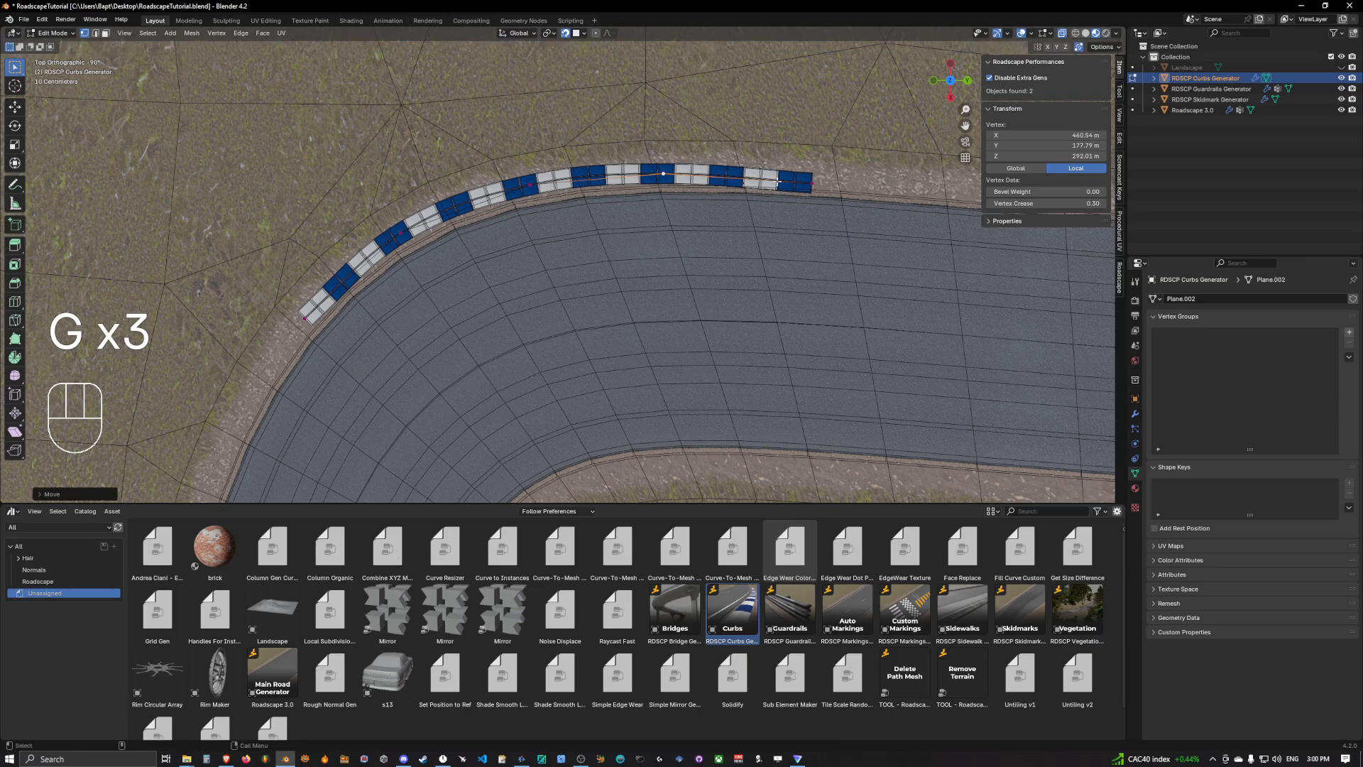
{"action": "key", "text": "g"}
{"action": "left_click", "coordinate": [821, 177]}
{"action": "left_click", "coordinate": [664, 174]}
{"action": "key", "text": "g"}
{"action": "left_click", "coordinate": [674, 172]}
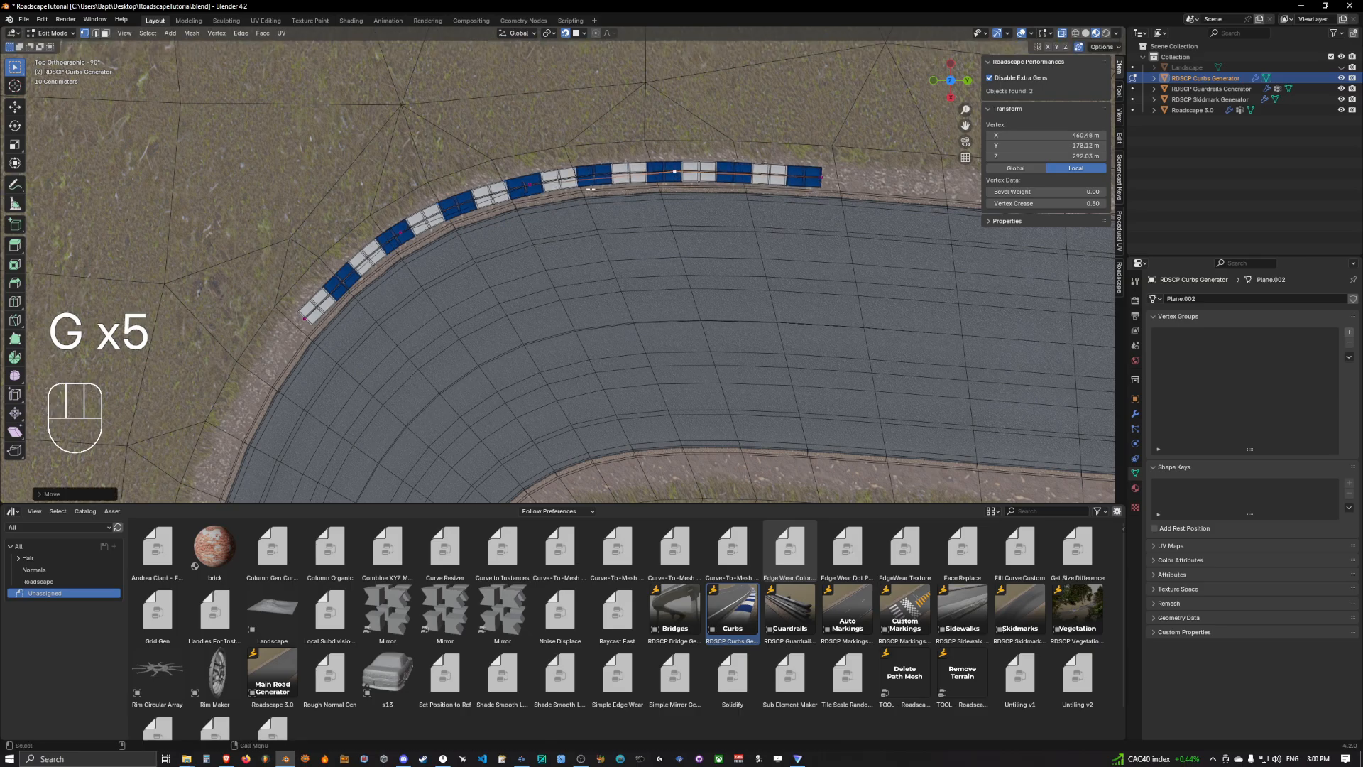
Step: Extrude the curb line's other end further down around the hairpin and leave edit mode
{"action": "middle_click_drag", "start_coordinate": [374, 290], "coordinate": [586, 216], "text": "shift"}
{"action": "key", "text": "e"}
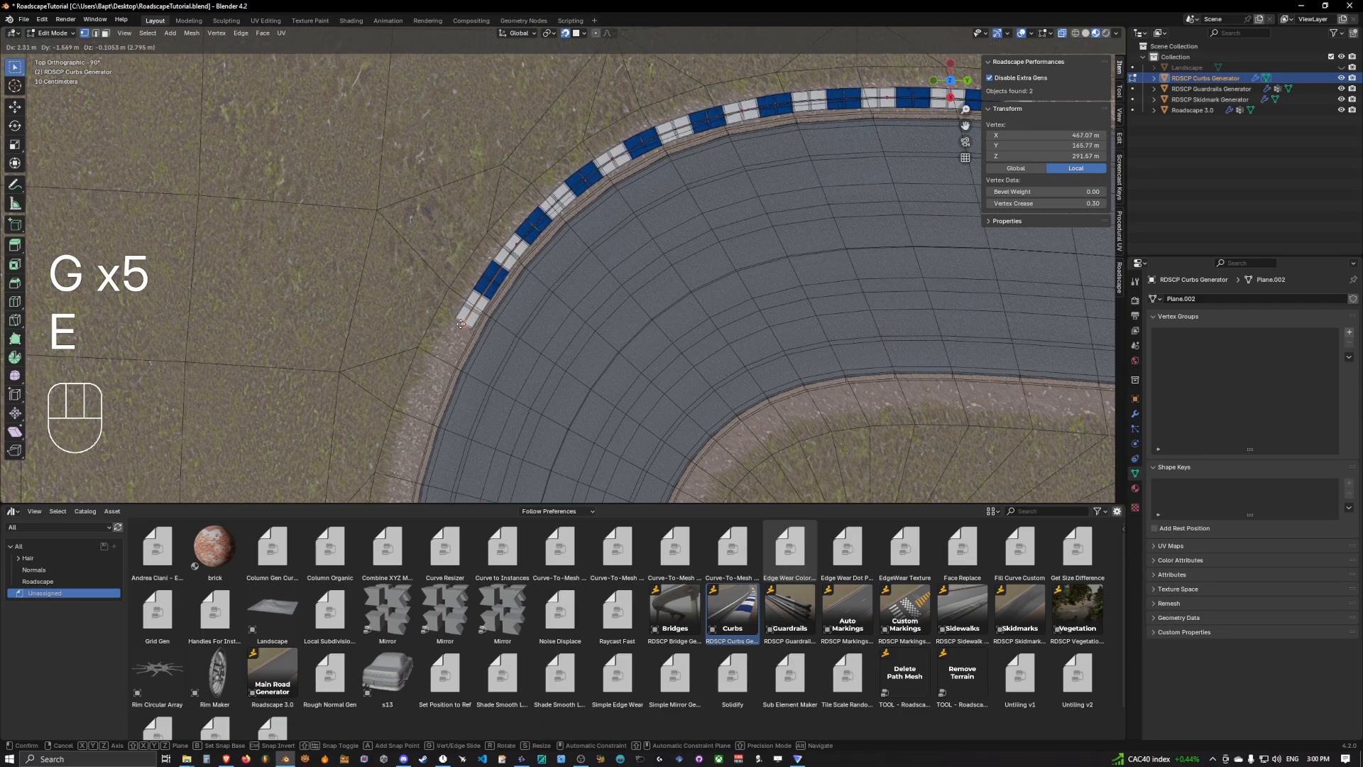
{"action": "left_click", "coordinate": [456, 330]}
{"action": "middle_click_drag", "start_coordinate": [507, 304], "coordinate": [635, 229], "text": "shift"}
{"action": "scroll", "coordinate": [575, 313], "scroll_direction": "up", "scroll_amount": 4}
{"action": "key", "text": "Tab"}
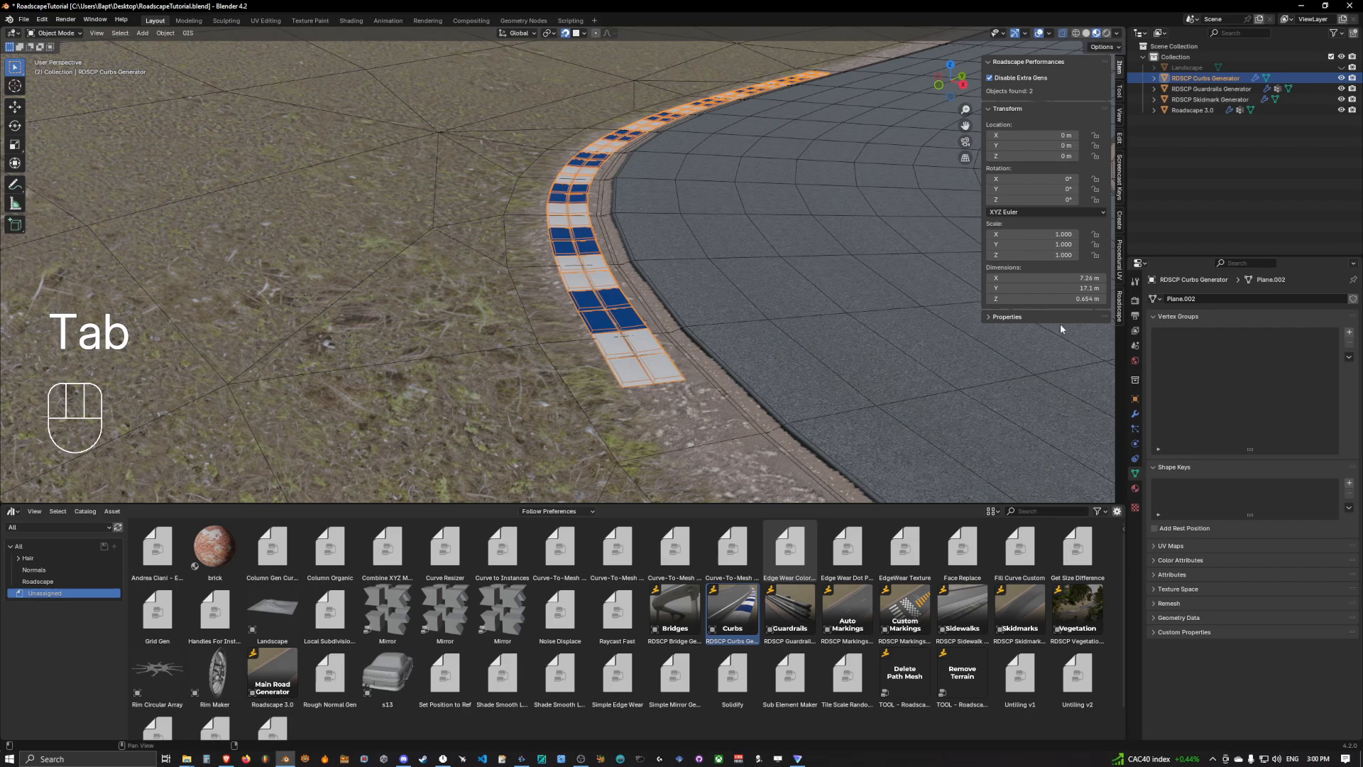
Step: Show the curb's modifier settings, select its whole line in edit mode and raise it about 0.15 m along Z
{"action": "left_click", "coordinate": [1136, 414]}
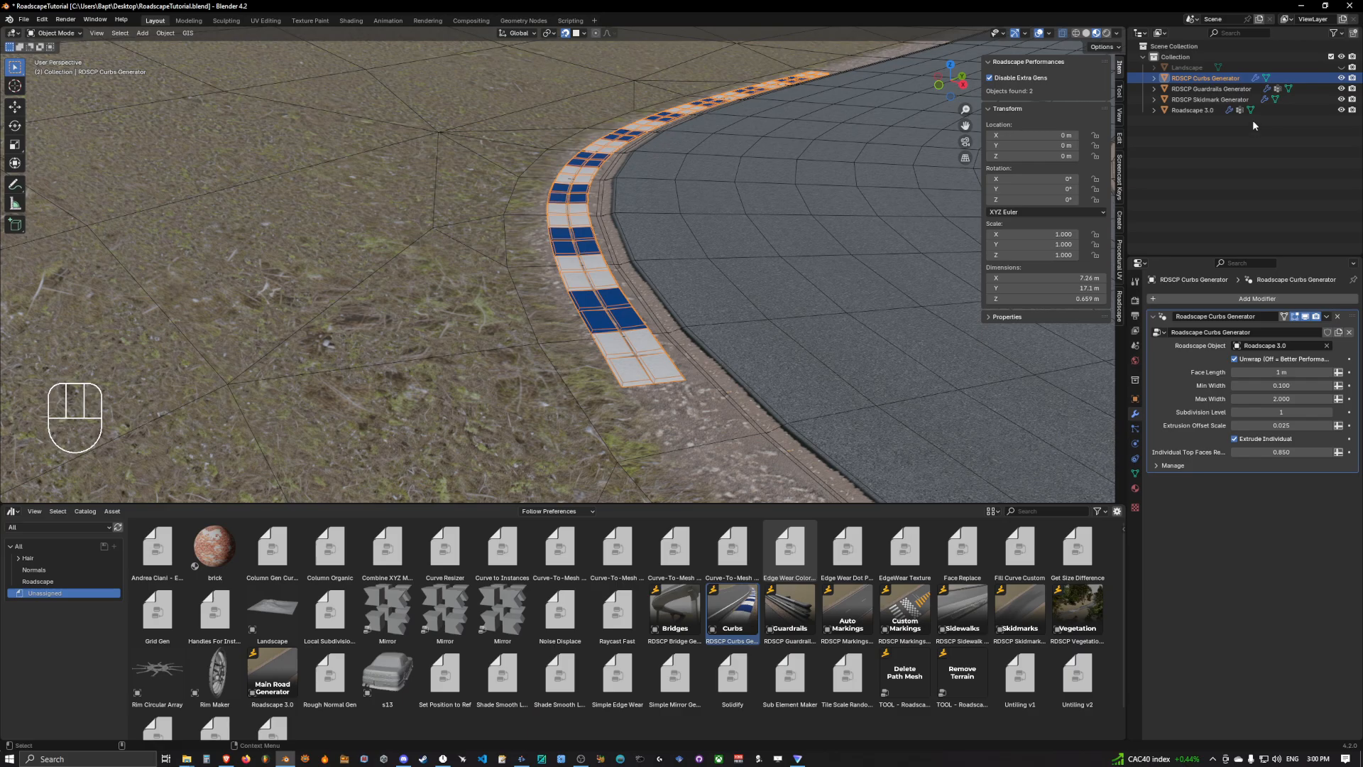
{"action": "key", "text": "Tab"}
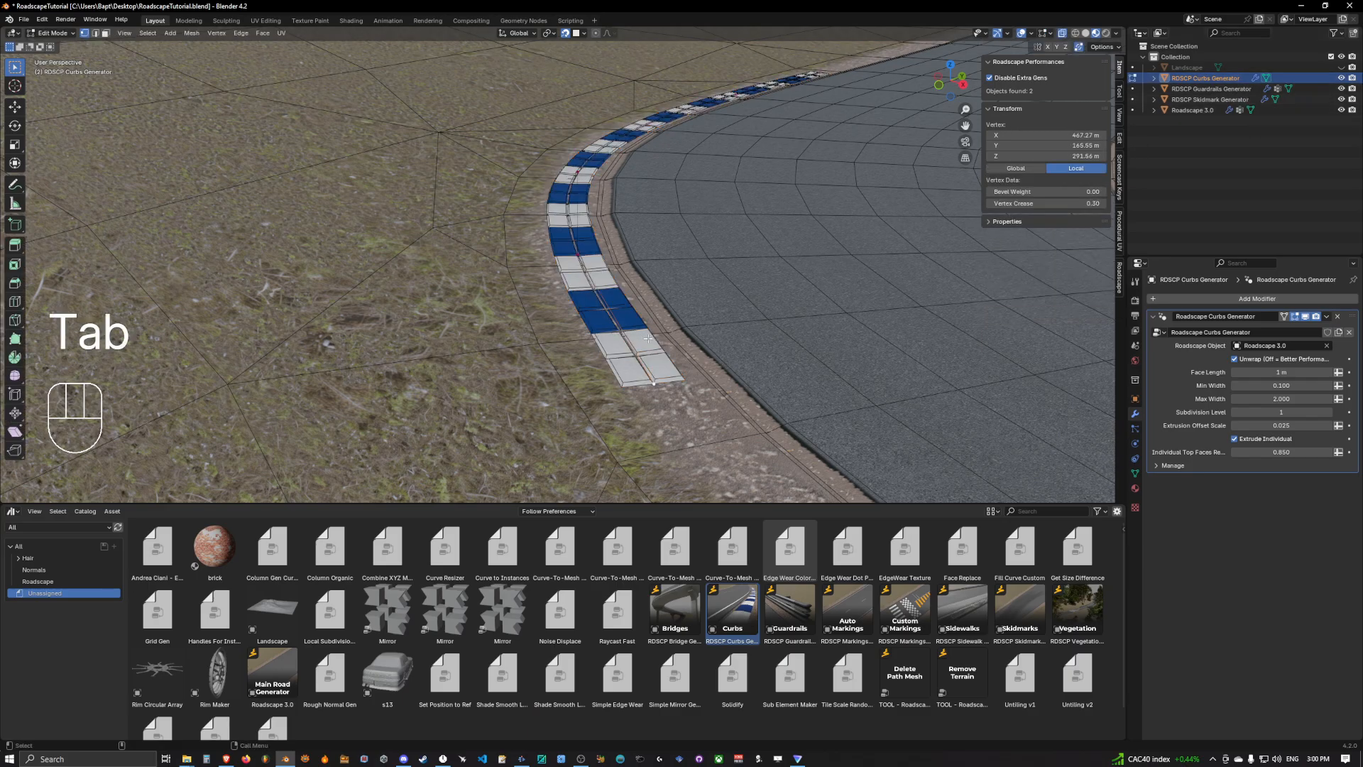
{"action": "key", "text": "a"}
{"action": "scroll", "coordinate": [593, 352], "scroll_direction": "down", "scroll_amount": 3}
{"action": "scroll", "coordinate": [593, 352], "scroll_direction": "up", "scroll_amount": 6}
{"action": "middle_click_drag", "start_coordinate": [593, 353], "coordinate": [662, 295], "text": "shift"}
{"action": "scroll", "coordinate": [727, 286], "scroll_direction": "up", "scroll_amount": 2}
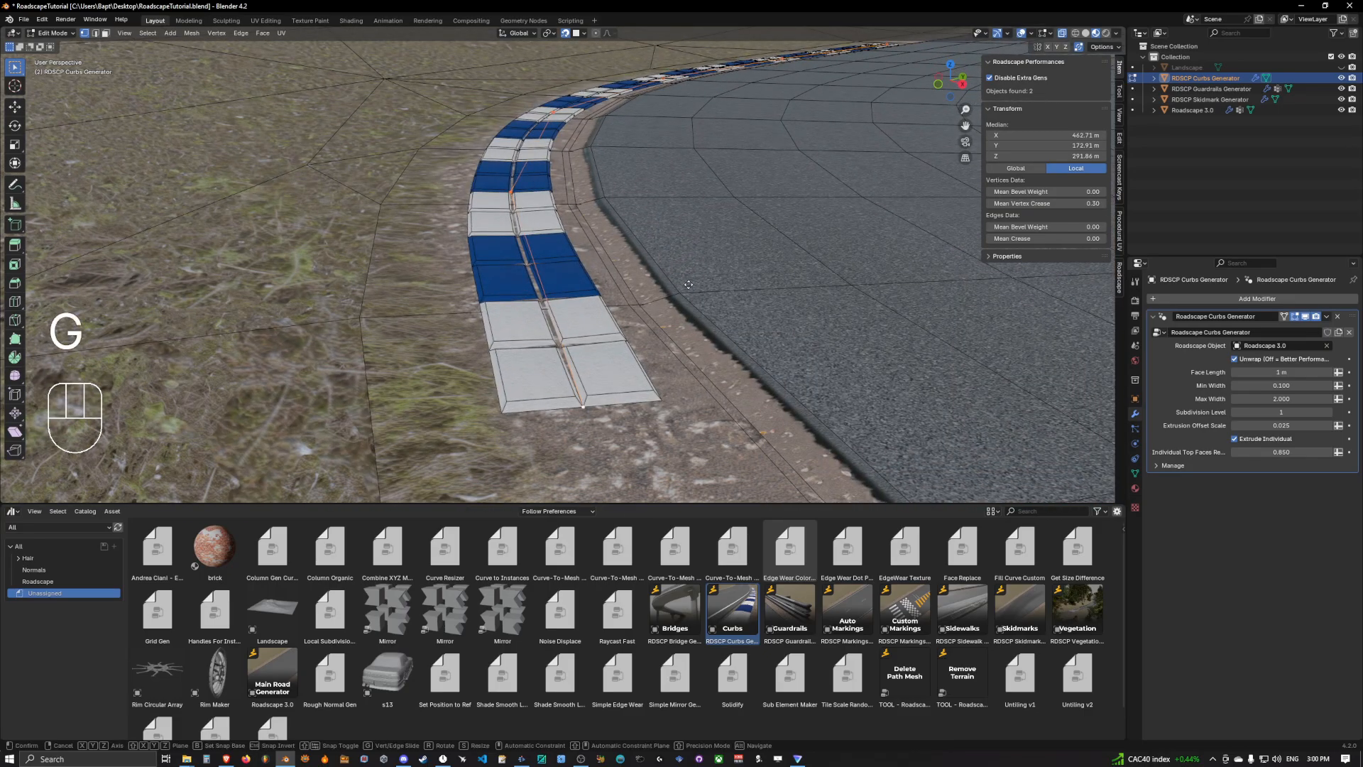
{"action": "key", "text": "z"}
{"action": "key", "text": "ctrl+z"}
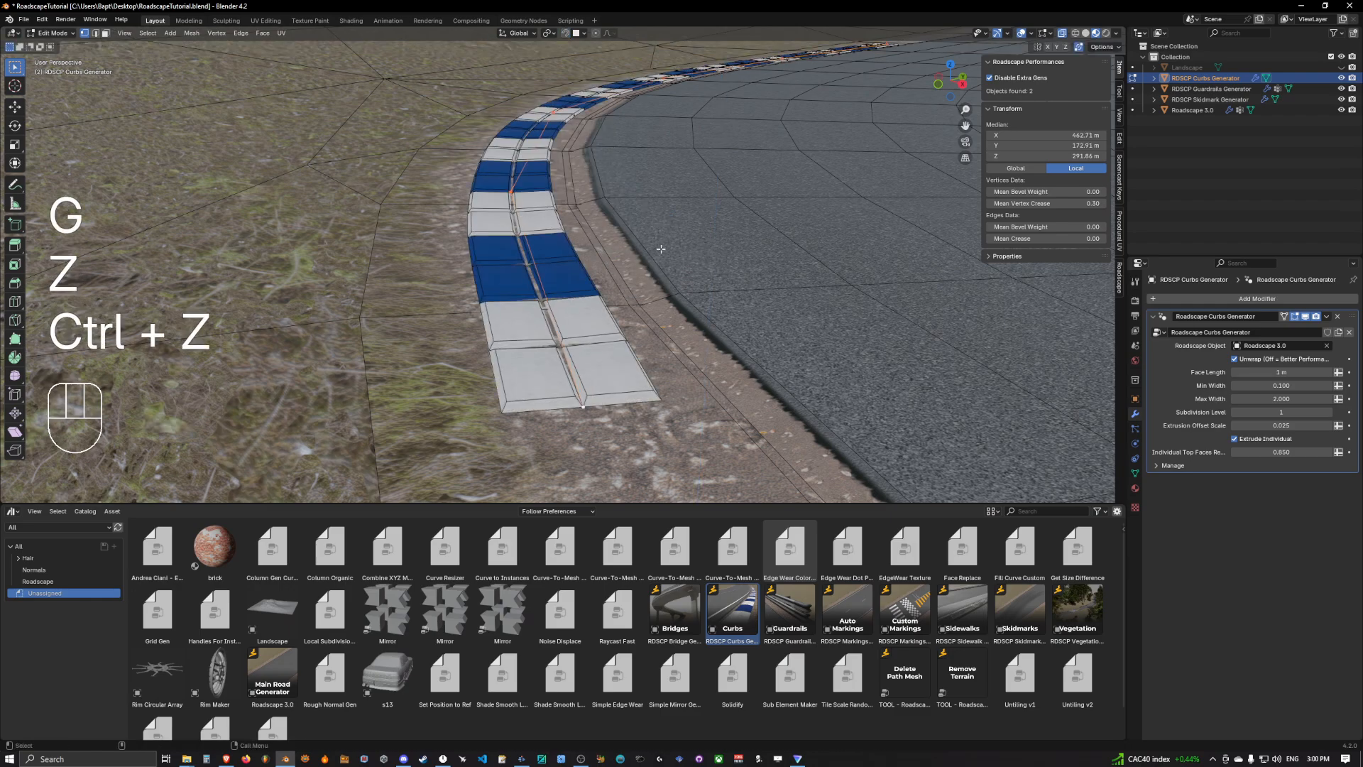
{"action": "key", "text": "g"}
{"action": "key", "text": "z"}
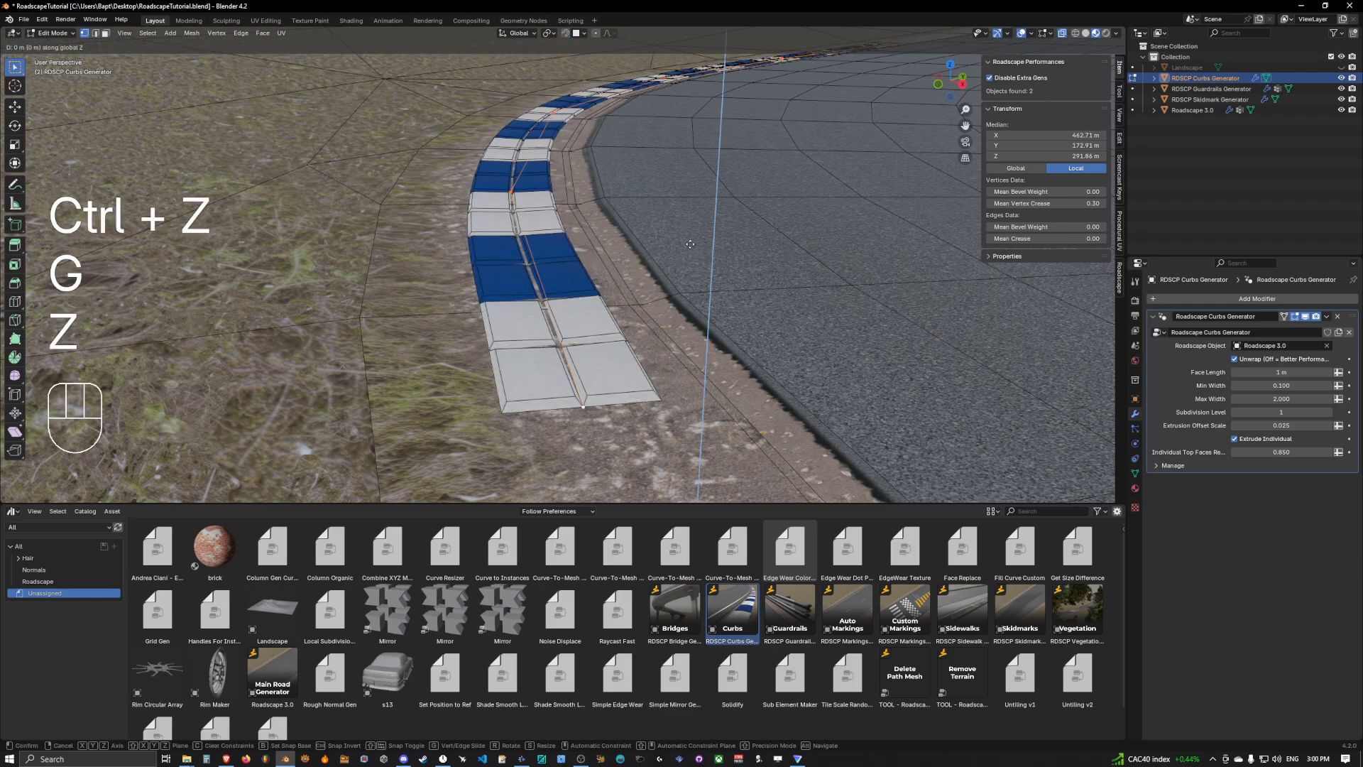
{"action": "key", "text": "shift"}
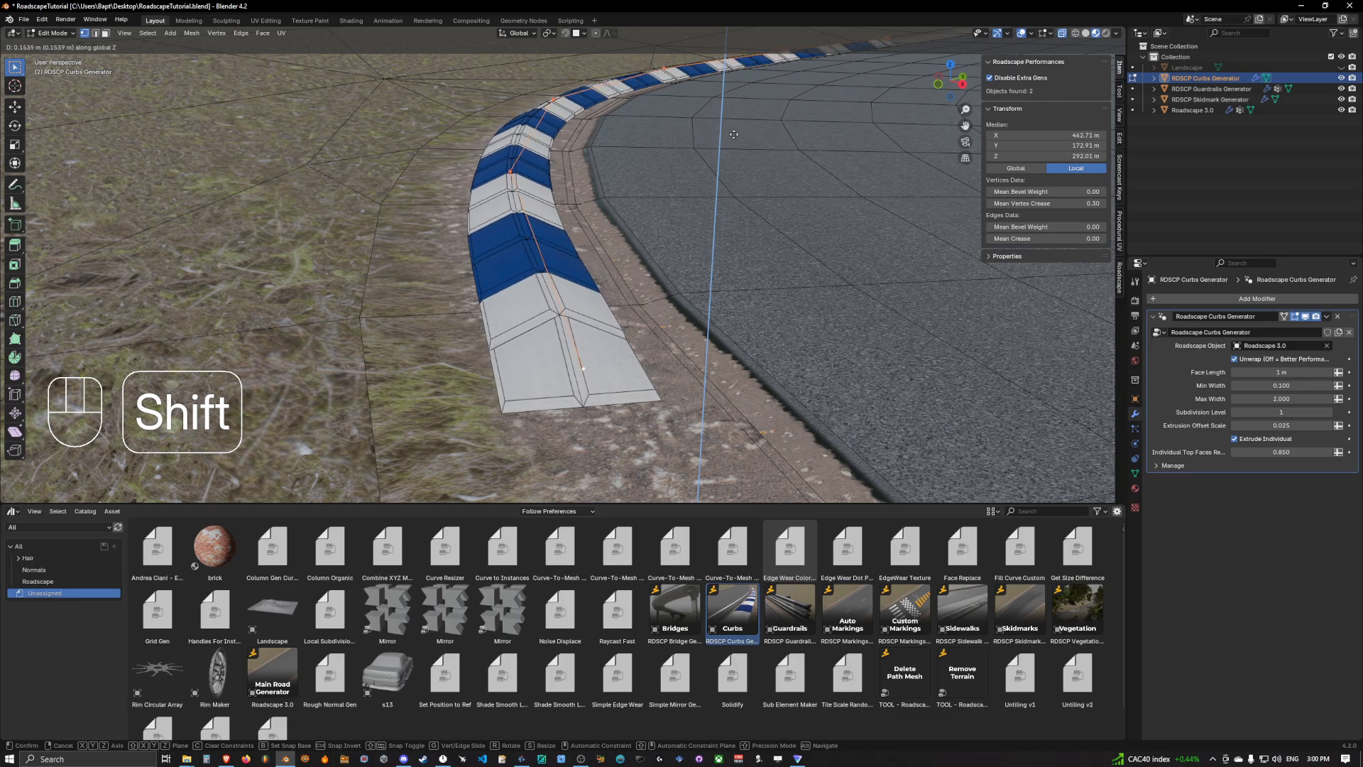
{"action": "left_click", "coordinate": [734, 134]}
Step: Raise the whole curb line further along Z to a median height of about 292.13 m
{"action": "middle_click_drag", "start_coordinate": [733, 135], "coordinate": [550, 142]}
{"action": "middle_click_drag", "start_coordinate": [550, 142], "coordinate": [465, 117], "text": "shift"}
{"action": "scroll", "coordinate": [522, 122], "scroll_direction": "up", "scroll_amount": 2}
{"action": "key", "text": "g"}
{"action": "key", "text": "z"}
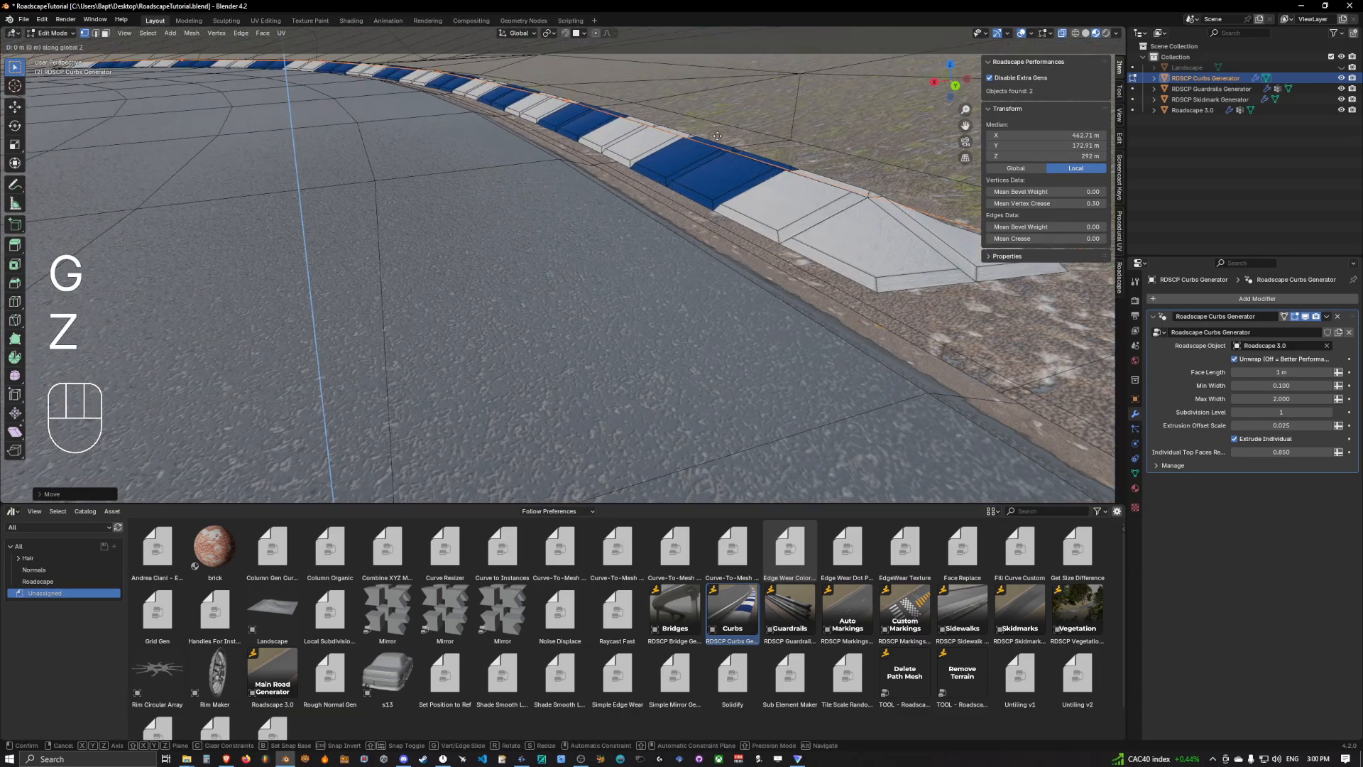
{"action": "key", "text": "shift"}
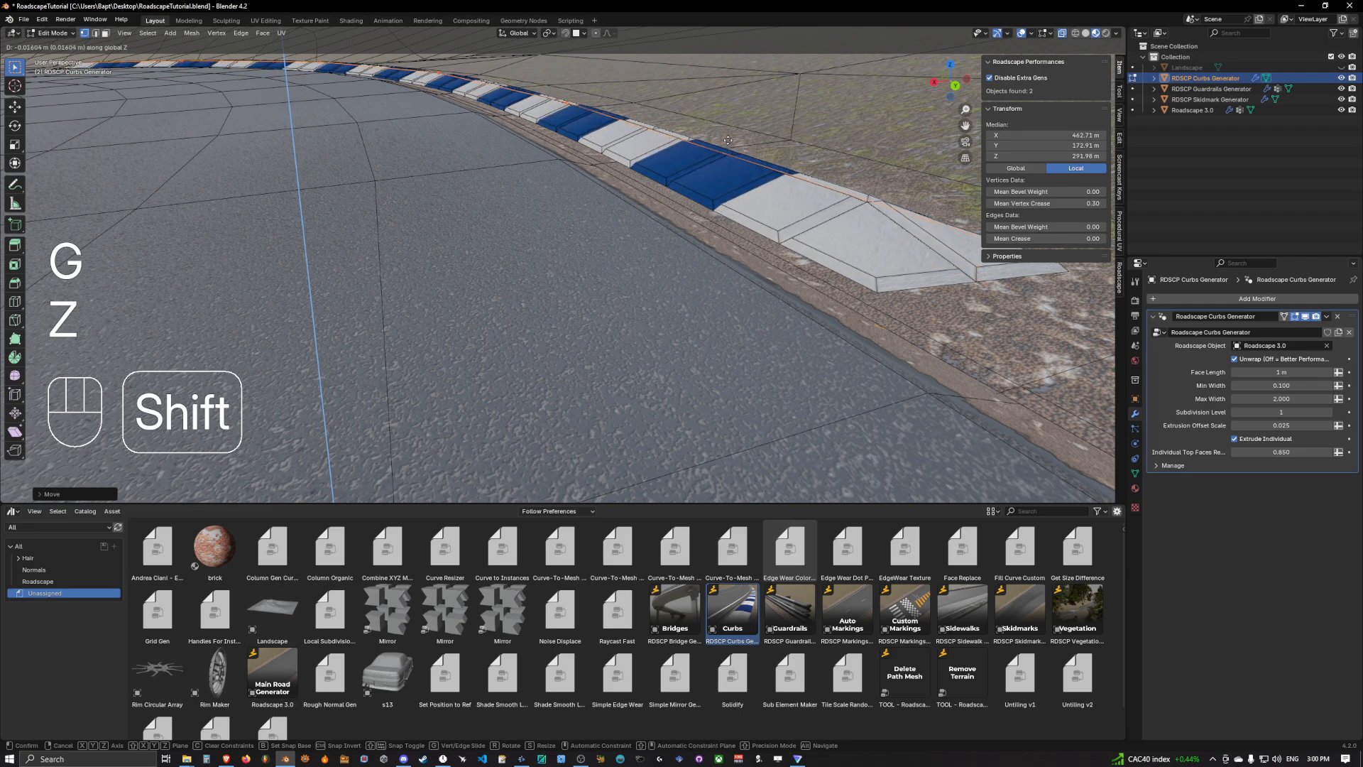
{"action": "left_click", "coordinate": [723, 101]}
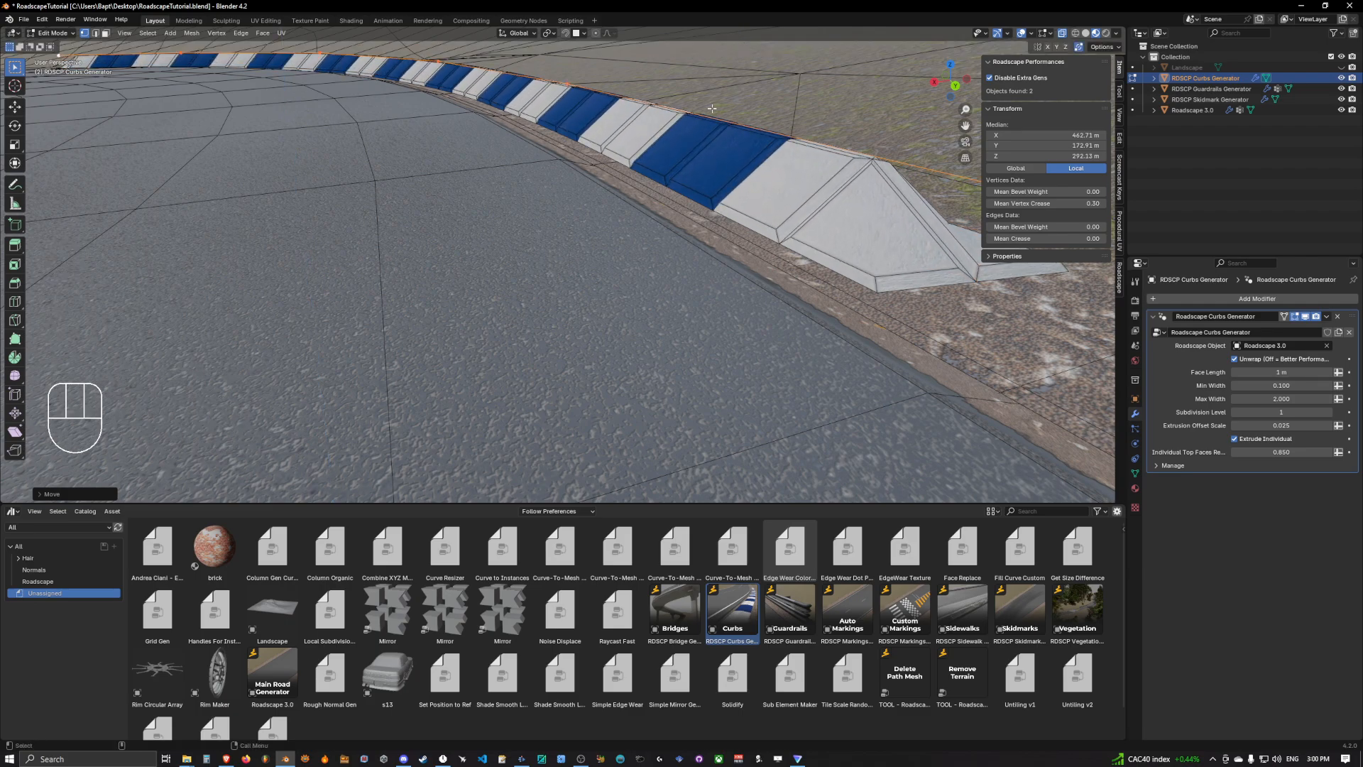
Step: Try raising the curb line much higher along Z, then undo the move
{"action": "scroll", "coordinate": [717, 100], "scroll_direction": "down", "scroll_amount": 3}
{"action": "key", "text": "g"}
{"action": "key", "text": "z"}
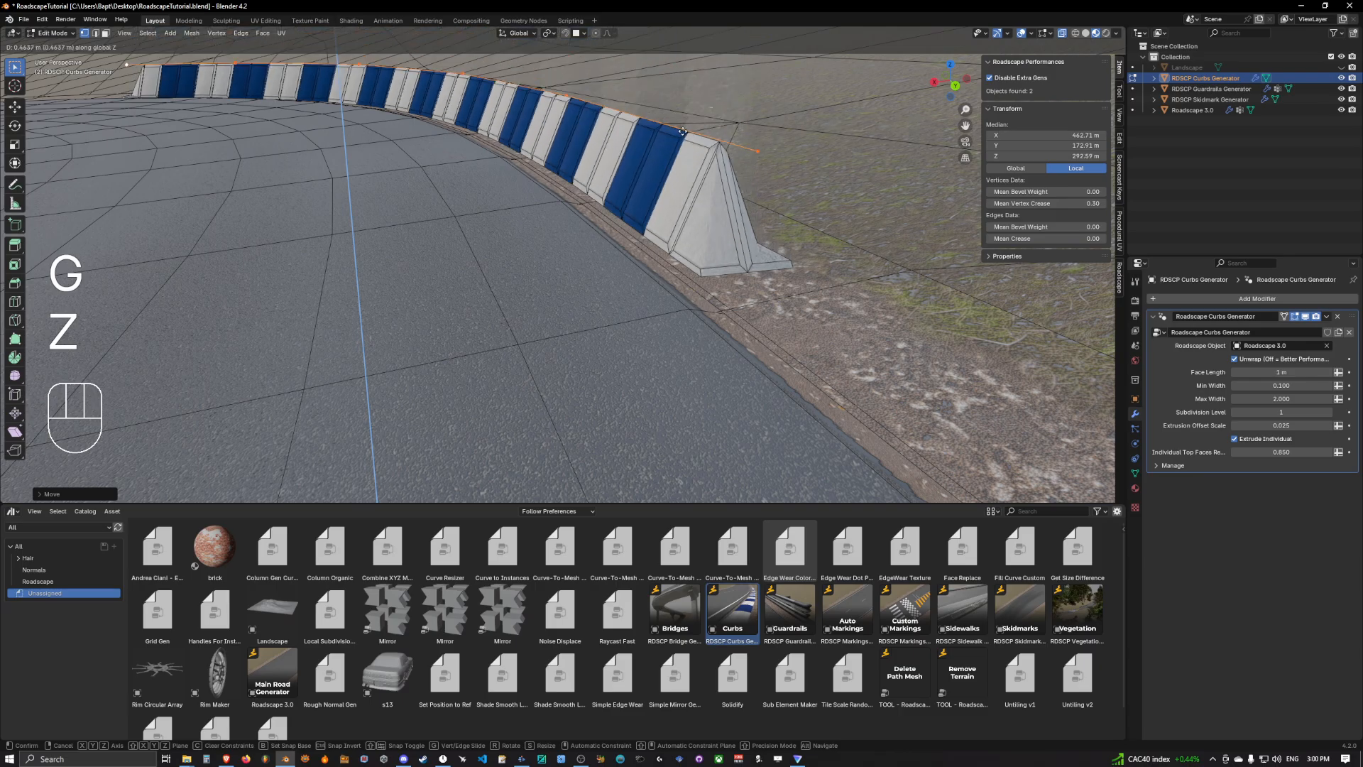
{"action": "left_click", "coordinate": [731, 103]}
{"action": "middle_click_drag", "start_coordinate": [731, 103], "coordinate": [685, 118]}
{"action": "middle_click_drag", "start_coordinate": [685, 117], "coordinate": [756, 141], "text": "shift"}
{"action": "scroll", "coordinate": [723, 157], "scroll_direction": "up", "scroll_amount": 6}
{"action": "key", "text": "ctrl+z"}
Step: Lower the curb line about 0.15 m along Z and leave edit mode
{"action": "key", "text": "g"}
{"action": "key", "text": "z"}
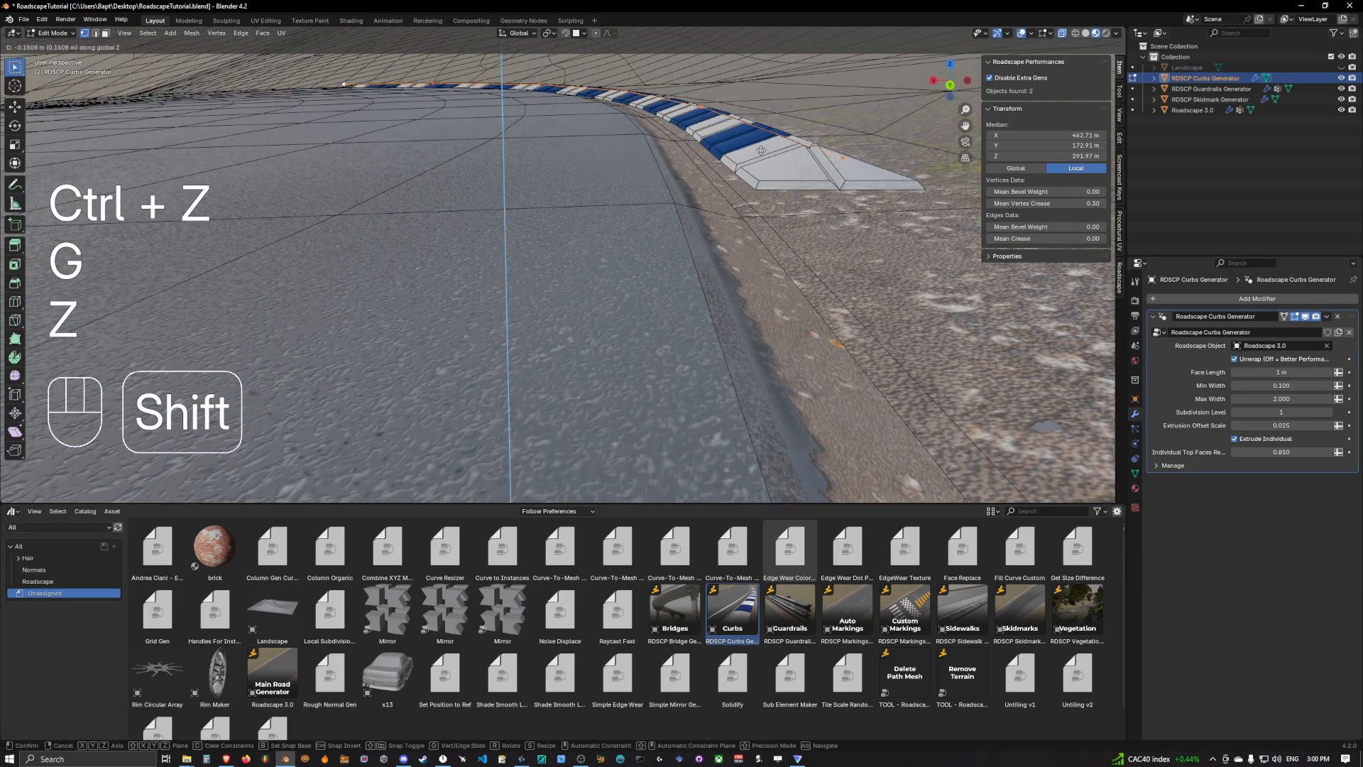
{"action": "left_click", "coordinate": [760, 155]}
{"action": "key", "text": "Tab"}
Step: Examine the raised curb's profile along the road edge from several distances
{"action": "middle_click_drag", "start_coordinate": [760, 155], "coordinate": [588, 186]}
{"action": "scroll", "coordinate": [718, 184], "scroll_direction": "down", "scroll_amount": 4}
{"action": "scroll", "coordinate": [726, 165], "scroll_direction": "up", "scroll_amount": 3}
{"action": "left_click", "coordinate": [590, 212]}
{"action": "scroll", "coordinate": [504, 157], "scroll_direction": "up", "scroll_amount": 3}
{"action": "scroll", "coordinate": [569, 194], "scroll_direction": "up", "scroll_amount": 1}
{"action": "scroll", "coordinate": [741, 184], "scroll_direction": "down", "scroll_amount": 4}
{"action": "left_click", "coordinate": [731, 234]}
Step: Select a middle vertex of the curb line, try a higher vertex crease to widen the curb there, and undo it
{"action": "key", "text": "Tab"}
{"action": "middle_click_drag", "start_coordinate": [741, 183], "coordinate": [692, 199]}
{"action": "key", "text": "Tab"}
{"action": "key", "text": "Tab"}
{"action": "key", "text": "1"}
{"action": "left_click", "coordinate": [596, 226]}
{"action": "middle_click_drag", "start_coordinate": [595, 227], "coordinate": [669, 249]}
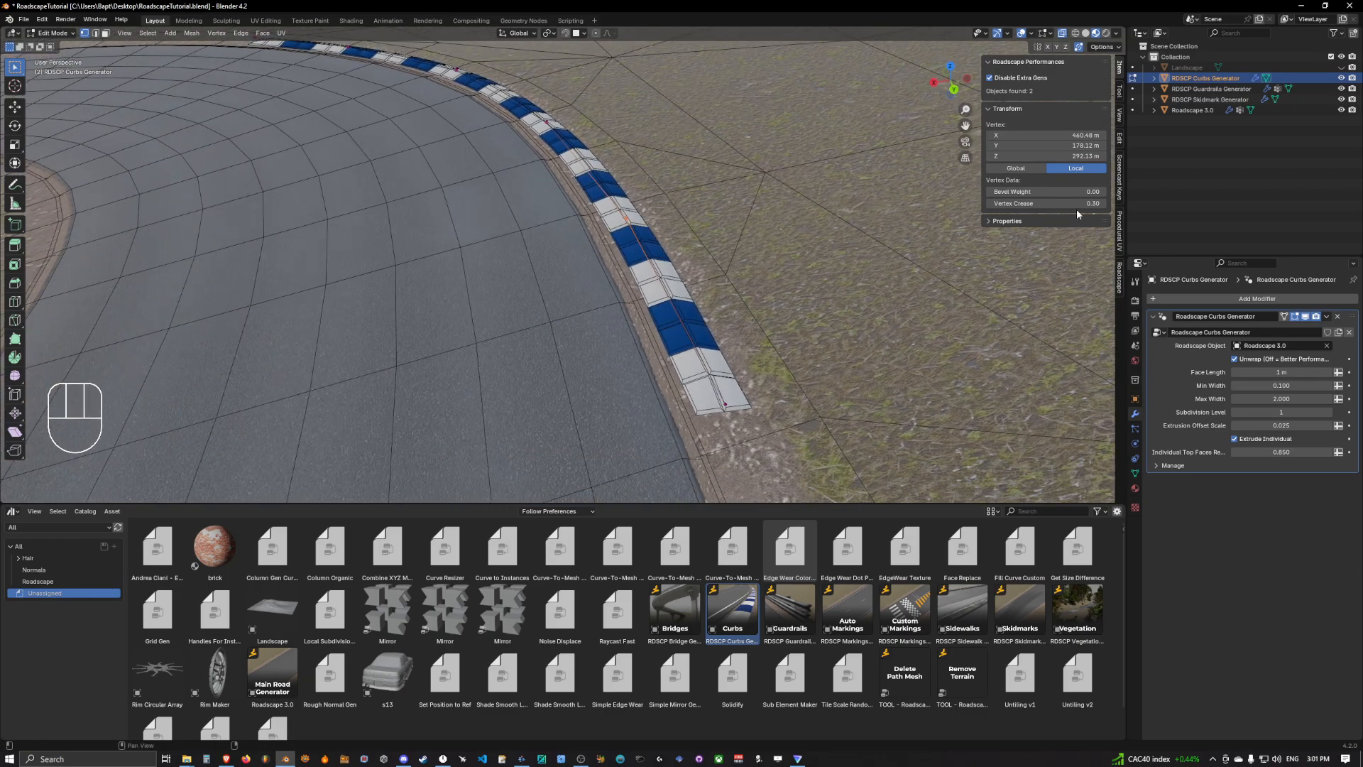
{"action": "mouse_move", "coordinate": [1046, 204]}
{"action": "left_mouse_down", "text": "shift"}
{"action": "mouse_move", "coordinate": [1094, 203]}
{"action": "mouse_move", "coordinate": [1072, 204]}
{"action": "left_mouse_up", "text": "shift"}
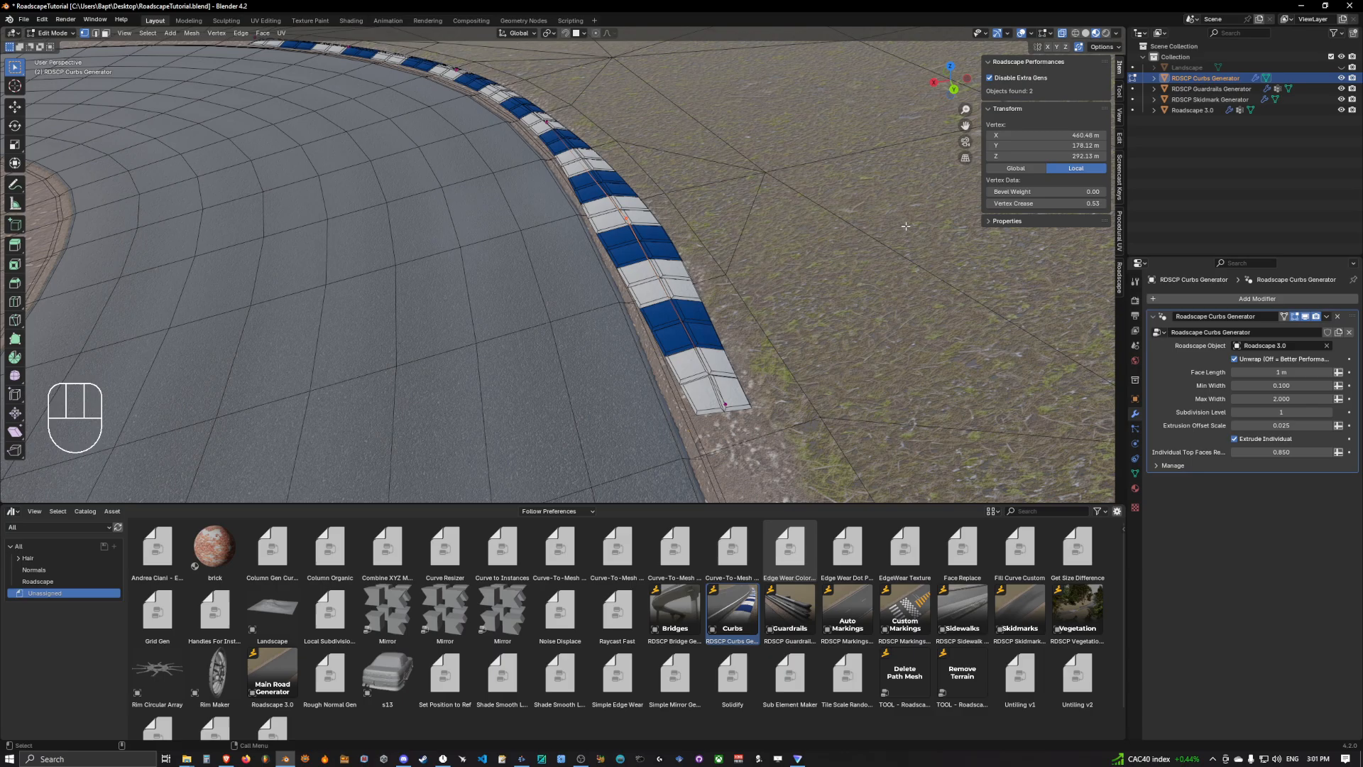
{"action": "key", "text": "ctrl+z"}
{"action": "middle_click_drag", "start_coordinate": [660, 241], "coordinate": [673, 273]}
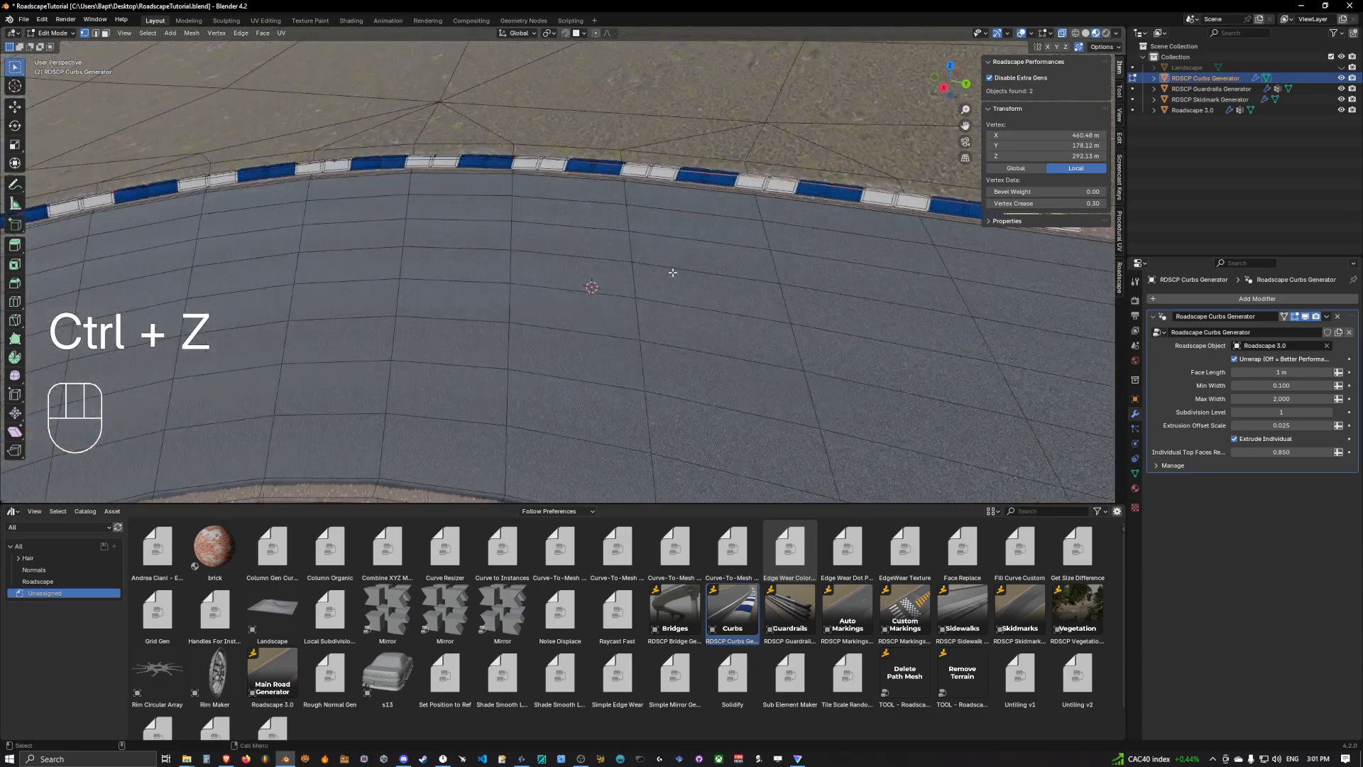
Step: Leave edit mode, try a different Face Length for the curb generator, and undo the change
{"action": "key", "text": "Tab"}
{"action": "middle_click_drag", "start_coordinate": [894, 289], "coordinate": [1058, 287], "text": "shift"}
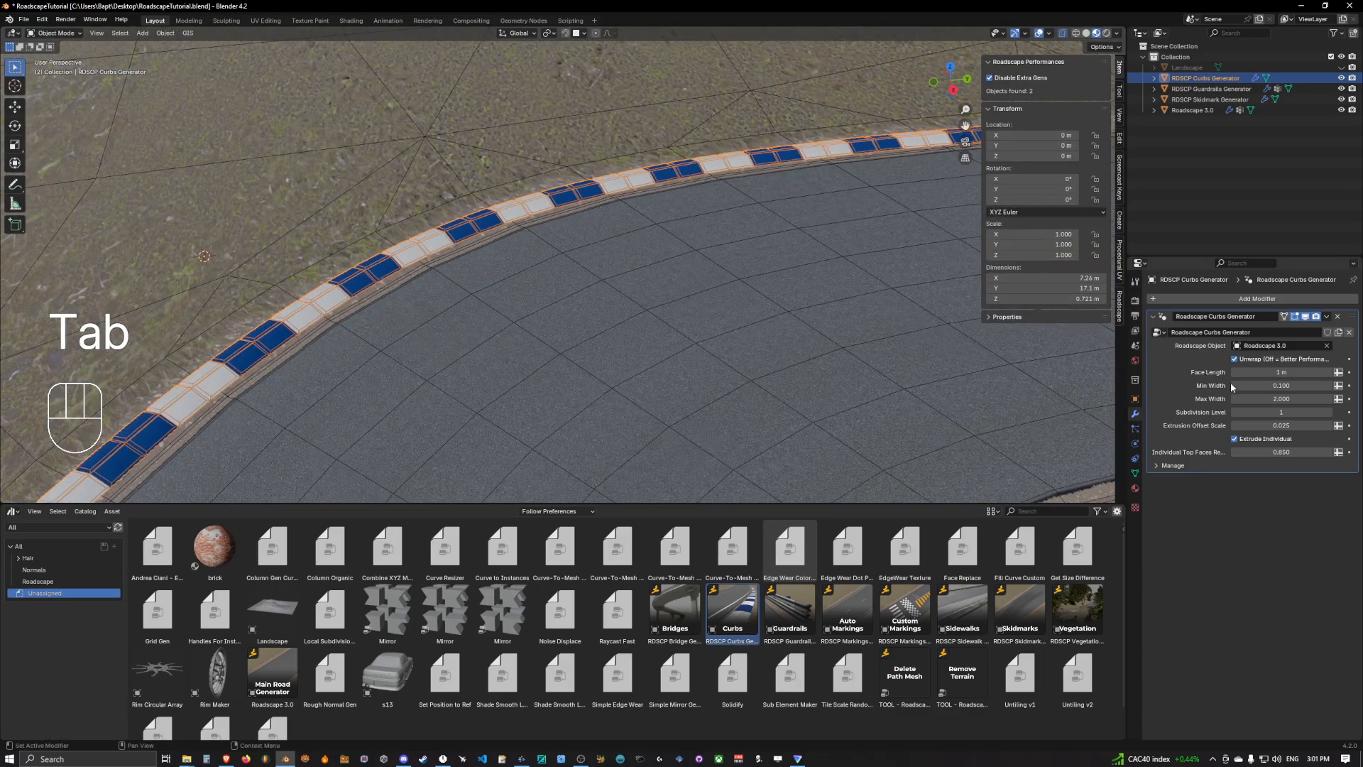
{"action": "left_click_drag", "start_coordinate": [1282, 372], "coordinate": [1329, 372], "text": "shift"}
{"action": "key", "text": "ctrl+z"}
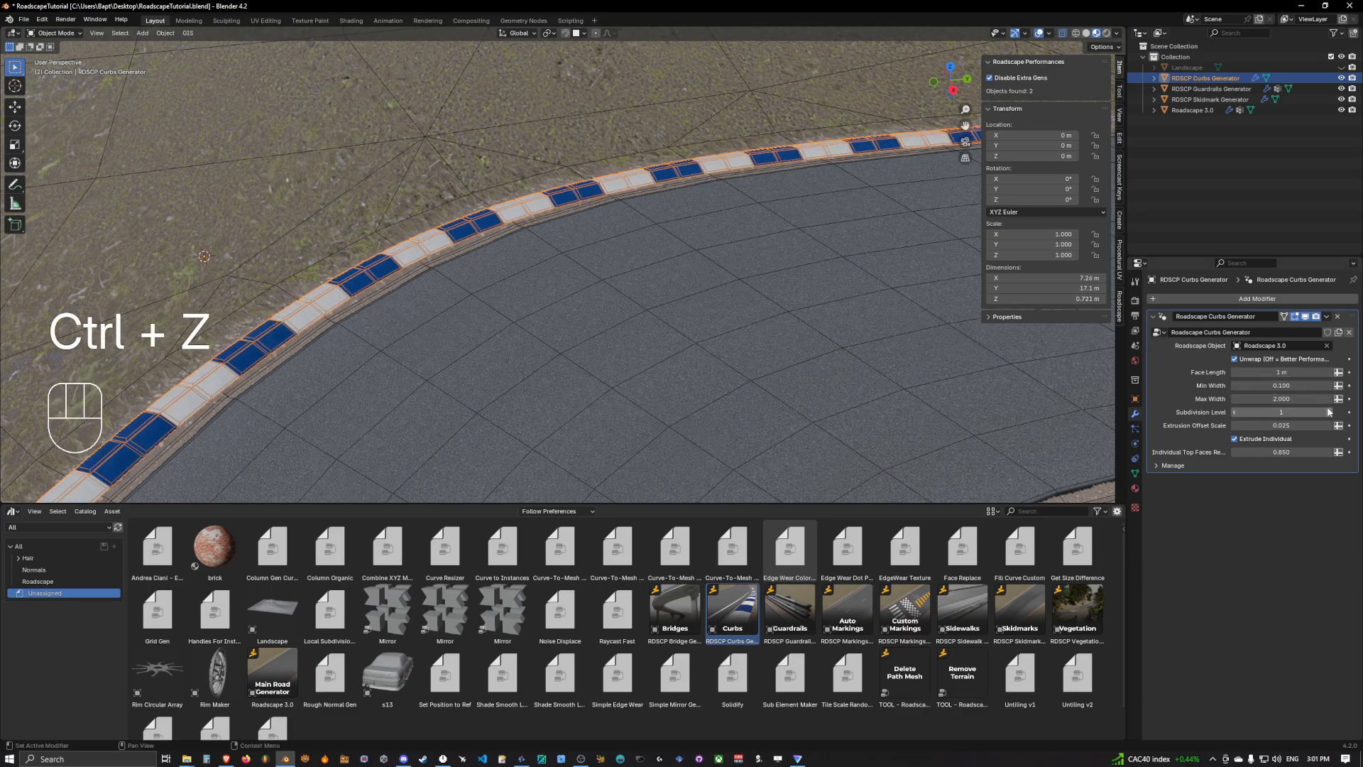
Step: Inspect the curb's surface geometry up close with the Subdivision Level at 0
{"action": "middle_click_drag", "start_coordinate": [760, 313], "coordinate": [614, 320]}
{"action": "scroll", "coordinate": [713, 335], "scroll_direction": "up", "scroll_amount": 4}
{"action": "middle_click_drag", "start_coordinate": [718, 347], "coordinate": [866, 348], "text": "shift"}
{"action": "middle_click_drag", "start_coordinate": [838, 348], "coordinate": [746, 341], "text": "shift"}
{"action": "scroll", "coordinate": [754, 325], "scroll_direction": "up", "scroll_amount": 3}
{"action": "scroll", "coordinate": [772, 313], "scroll_direction": "down", "scroll_amount": 3}
{"action": "mouse_move", "coordinate": [745, 340]}
{"action": "middle_mouse_down"}
{"action": "mouse_move", "coordinate": [714, 345]}
{"action": "mouse_move", "coordinate": [760, 354]}
{"action": "middle_mouse_up"}
{"action": "middle_click_drag", "start_coordinate": [760, 354], "coordinate": [745, 329]}
{"action": "middle_click_drag", "start_coordinate": [746, 328], "coordinate": [761, 331], "text": "shift"}
{"action": "scroll", "coordinate": [766, 329], "scroll_direction": "up", "scroll_amount": 3}
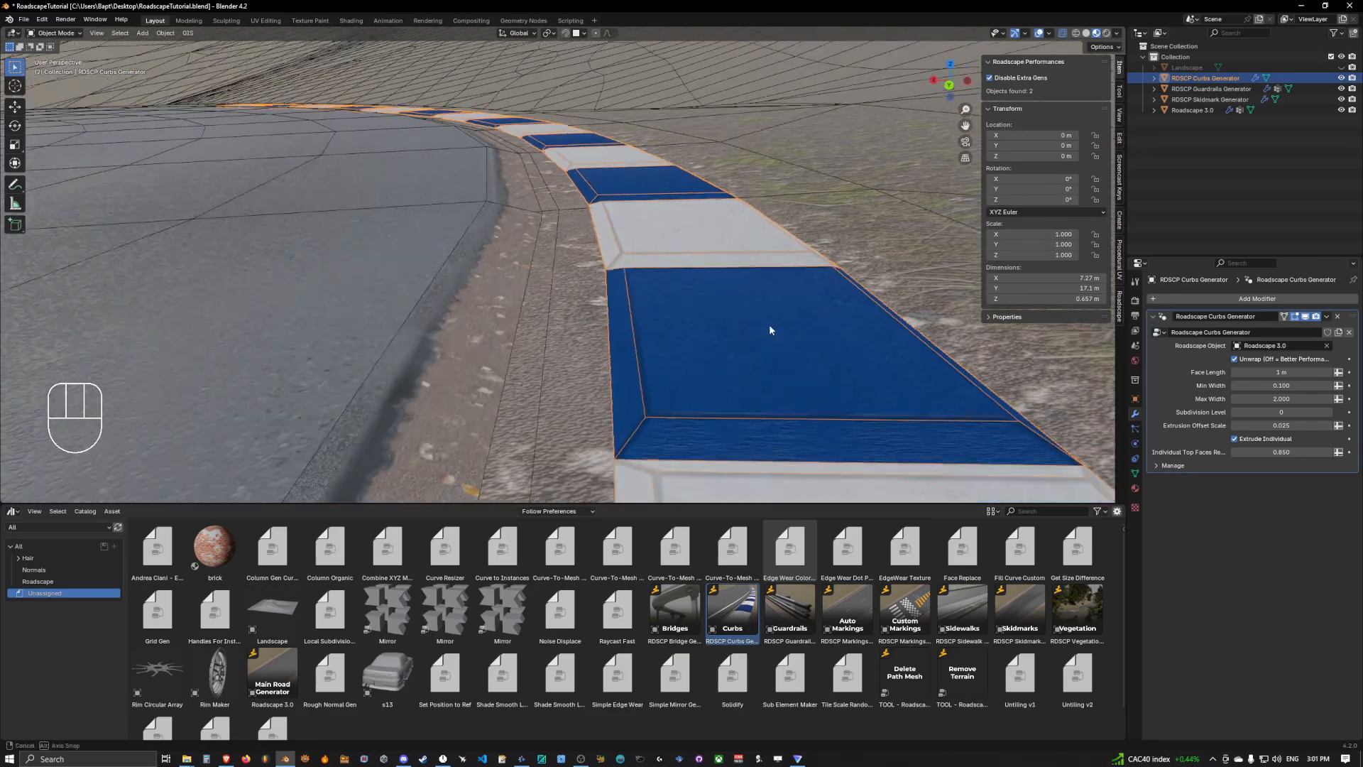
Step: Set the curb generator's Subdivision Level to 2
{"action": "left_click", "coordinate": [1330, 413]}
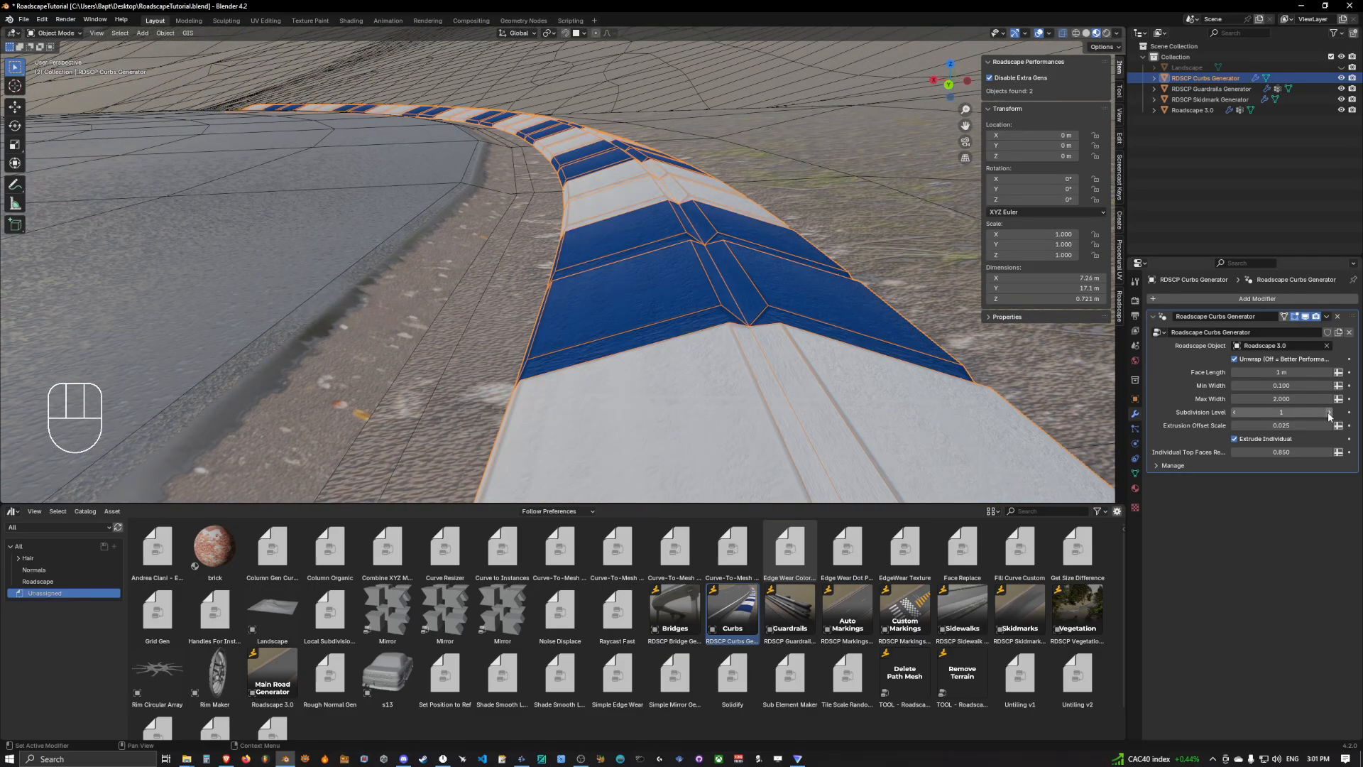
{"action": "left_click", "coordinate": [1330, 412]}
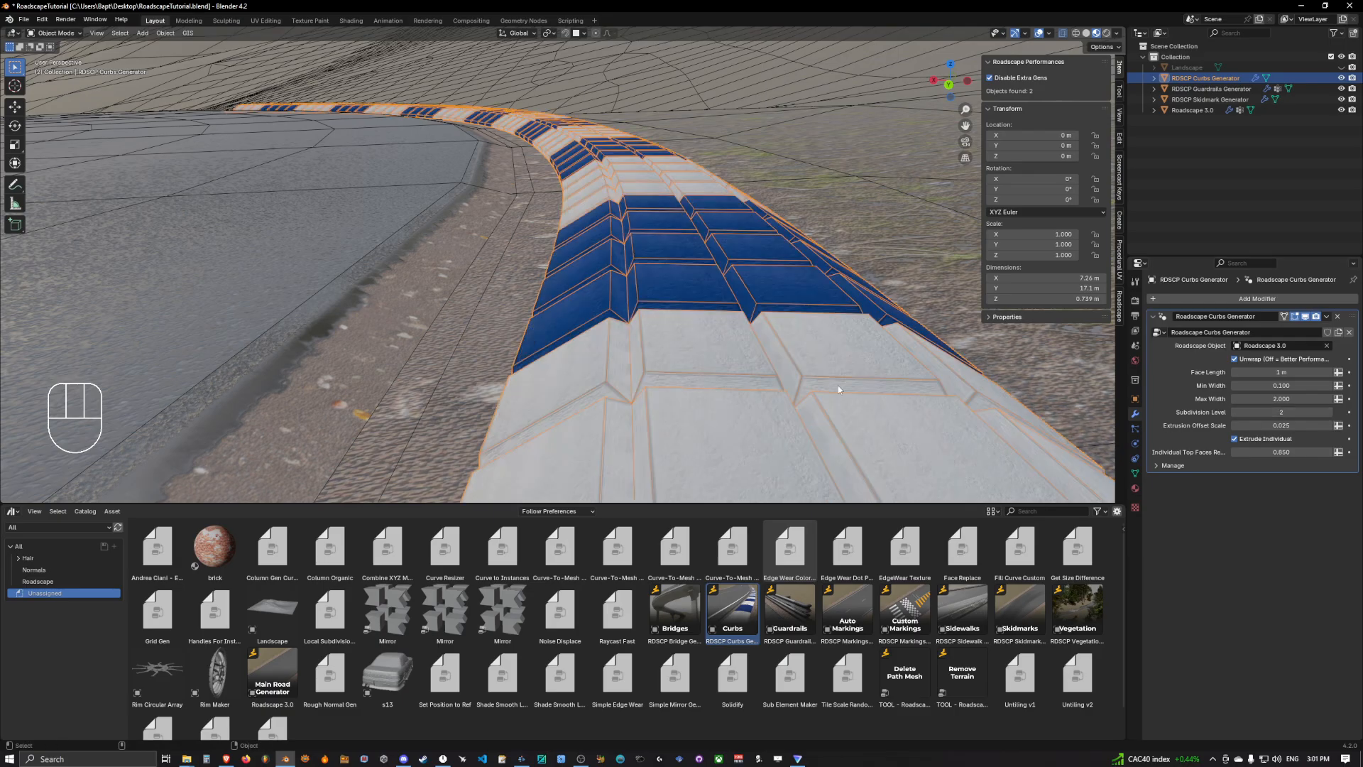
{"action": "scroll", "coordinate": [781, 358], "scroll_direction": "down", "scroll_amount": 3}
{"action": "middle_click_drag", "start_coordinate": [752, 344], "coordinate": [779, 308], "text": "shift"}
{"action": "scroll", "coordinate": [814, 328], "scroll_direction": "up", "scroll_amount": 2}
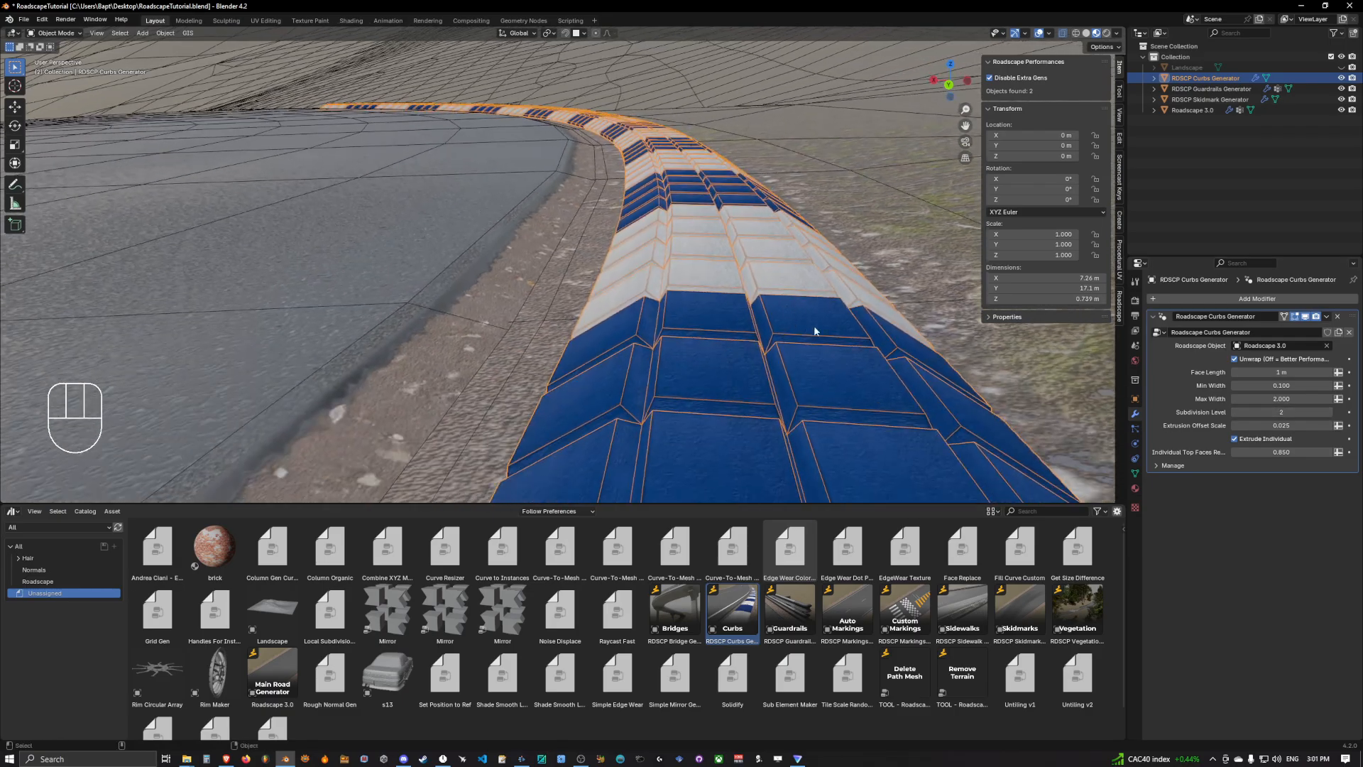
Step: Compare the curb surface at Subdivision Level 3 and set the curb generator's Subdivision Level to 1
{"action": "left_click", "coordinate": [1330, 413]}
{"action": "scroll", "coordinate": [830, 350], "scroll_direction": "down", "scroll_amount": 3}
{"action": "middle_click_drag", "start_coordinate": [829, 350], "coordinate": [817, 326]}
{"action": "scroll", "coordinate": [829, 342], "scroll_direction": "up", "scroll_amount": 2}
{"action": "scroll", "coordinate": [823, 329], "scroll_direction": "up", "scroll_amount": 3}
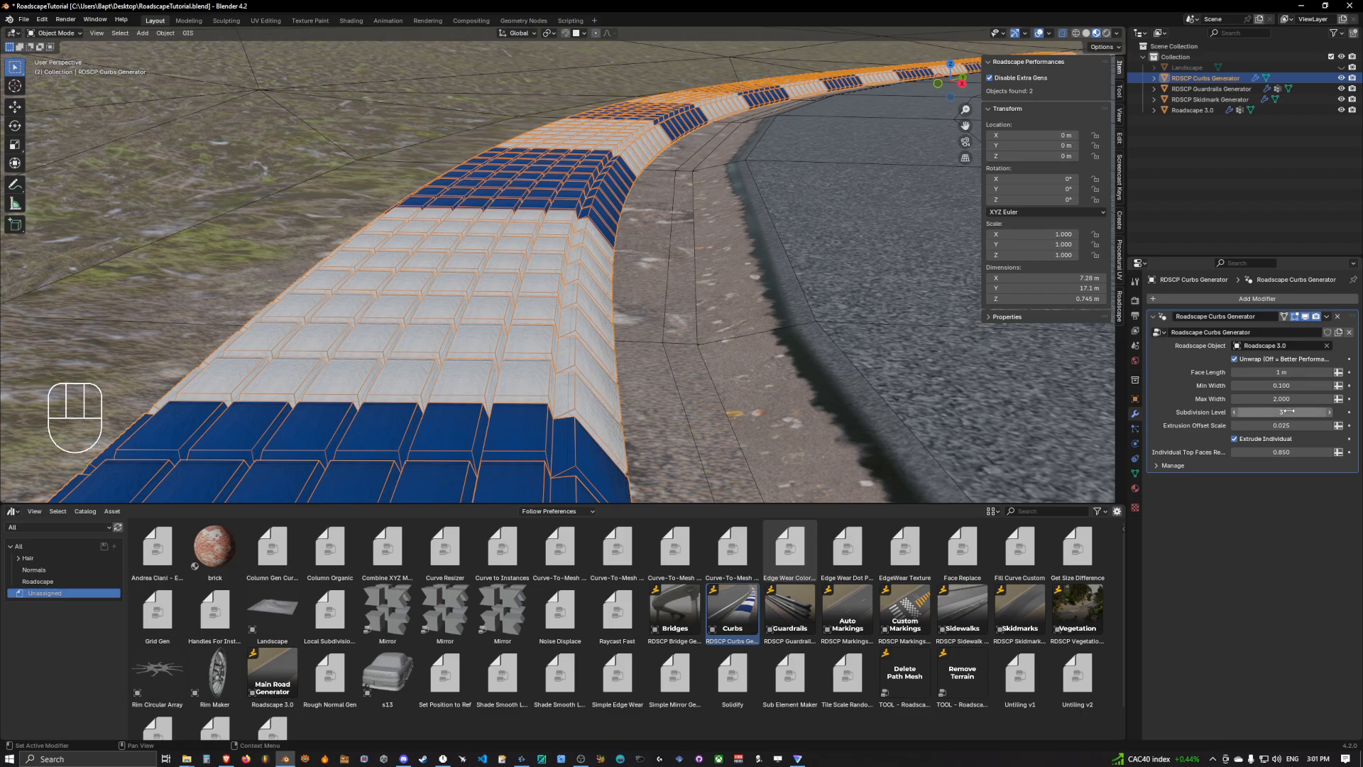
{"action": "left_click", "coordinate": [1235, 413]}
{"action": "left_click", "coordinate": [1234, 413]}
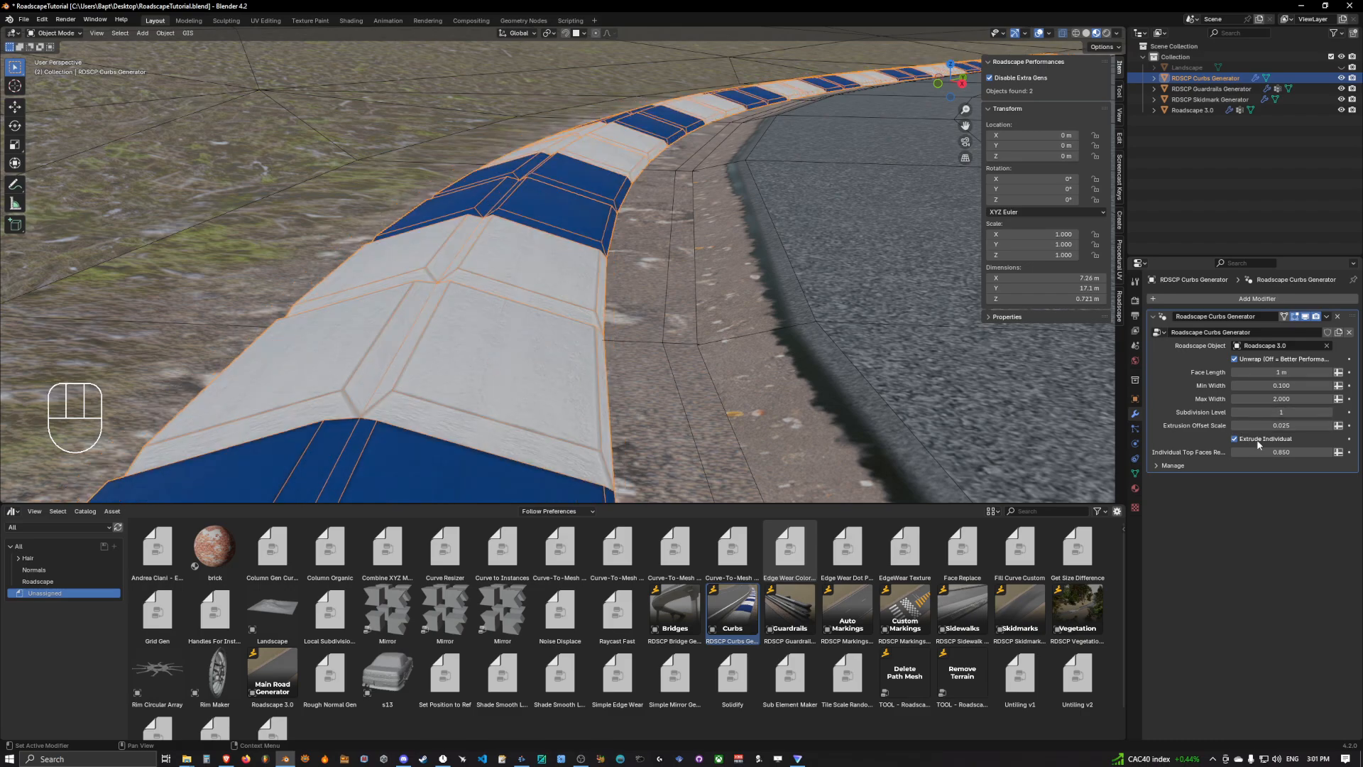
Step: Try a different Extrusion Offset Scale for the curb generator and undo the change
{"action": "mouse_move", "coordinate": [1281, 426]}
{"action": "left_mouse_down", "text": "shift"}
{"action": "mouse_move", "coordinate": [1335, 425]}
{"action": "mouse_move", "coordinate": [1268, 425]}
{"action": "mouse_move", "coordinate": [1302, 436]}
{"action": "left_mouse_up", "text": "shift"}
{"action": "key", "text": "ctrl+z"}
{"action": "middle_click_drag", "start_coordinate": [877, 373], "coordinate": [735, 334]}
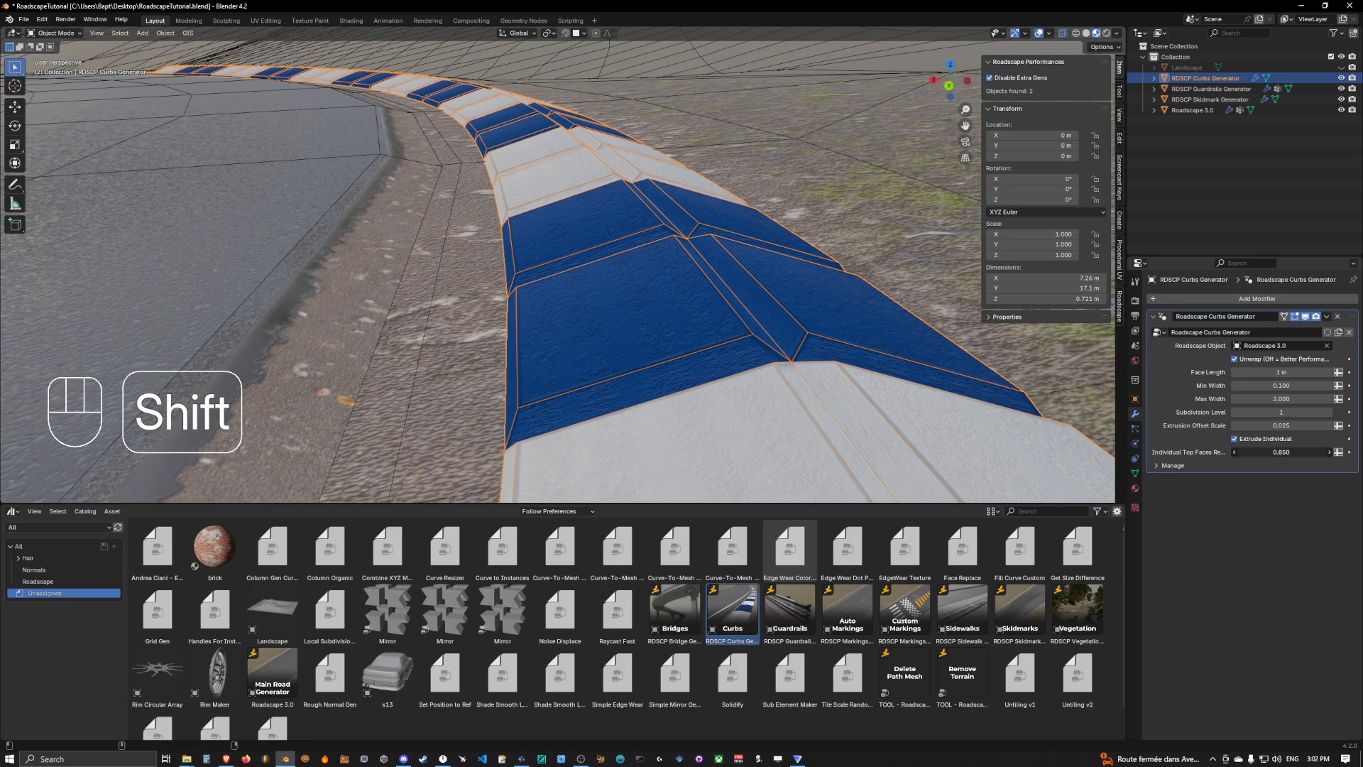
Step: Try a value of 0.442 for the individual top faces setting of the curb generator and restore 0.850
{"action": "mouse_move", "coordinate": [1281, 451]}
{"action": "left_mouse_down", "text": "shift"}
{"action": "mouse_move", "coordinate": [1254, 452]}
{"action": "mouse_move", "coordinate": [1282, 452]}
{"action": "mouse_move", "coordinate": [1267, 451]}
{"action": "left_mouse_up", "text": "shift"}
{"action": "middle_click_drag", "start_coordinate": [681, 334], "coordinate": [877, 372]}
{"action": "scroll", "coordinate": [906, 301], "scroll_direction": "up", "scroll_amount": 4}
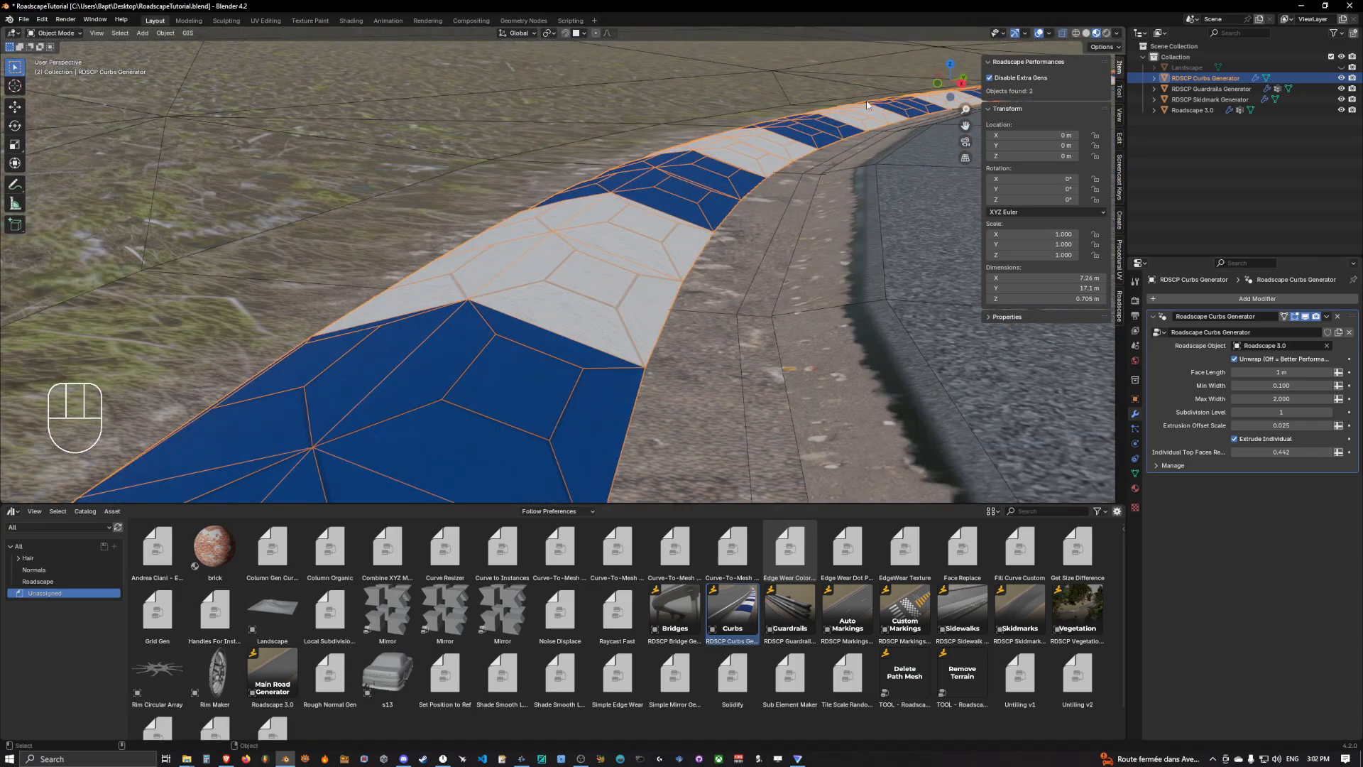
{"action": "left_click", "coordinate": [725, 115]}
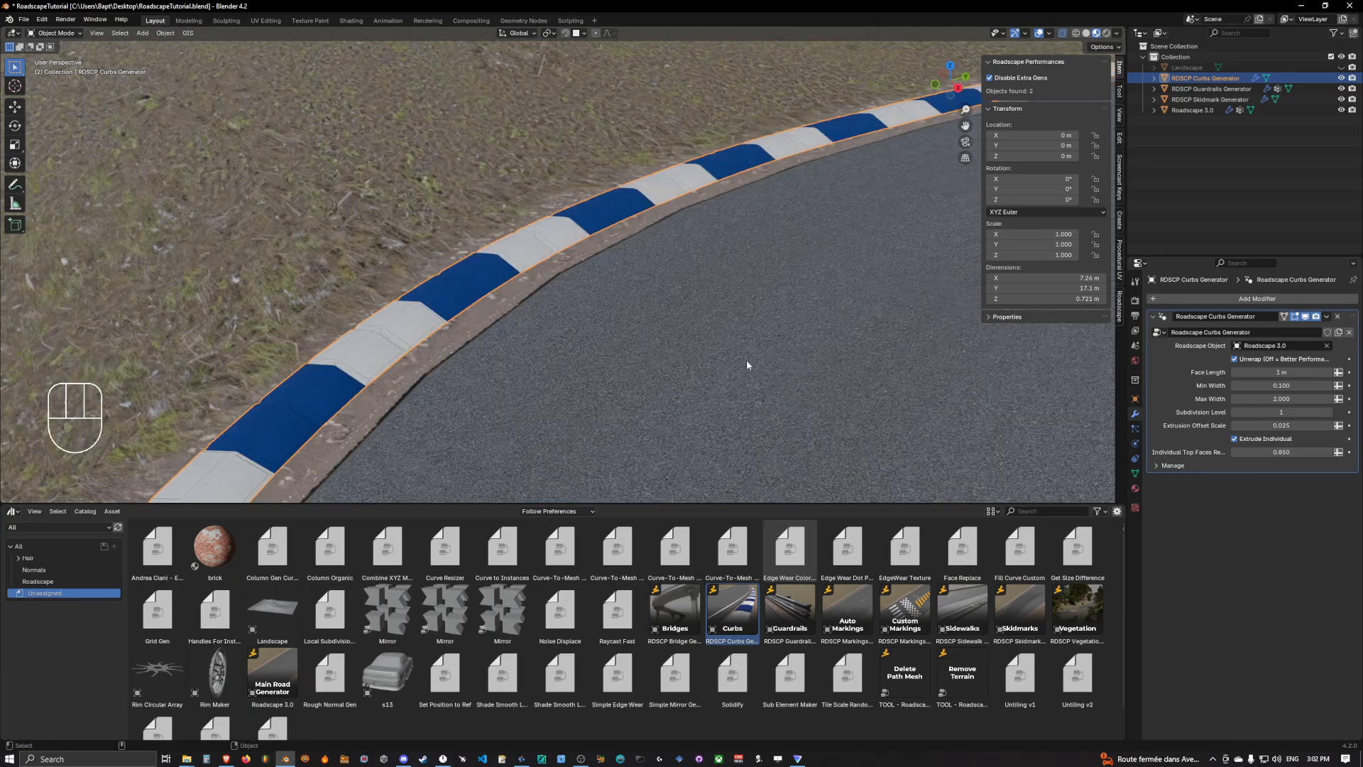
Step: In edge editing of the curb line, duplicate one segment of the outer curb and place it near the inner edge of the bend
{"action": "left_click_drag", "start_coordinate": [747, 361], "coordinate": [743, 355]}
{"action": "middle_click_drag", "start_coordinate": [742, 355], "coordinate": [668, 331]}
{"action": "scroll", "coordinate": [744, 300], "scroll_direction": "down", "scroll_amount": 5}
{"action": "middle_click_drag", "start_coordinate": [668, 331], "coordinate": [675, 368]}
{"action": "left_click", "coordinate": [646, 341]}
{"action": "key", "text": "Tab"}
{"action": "key", "text": "2"}
{"action": "left_click", "coordinate": [629, 264]}
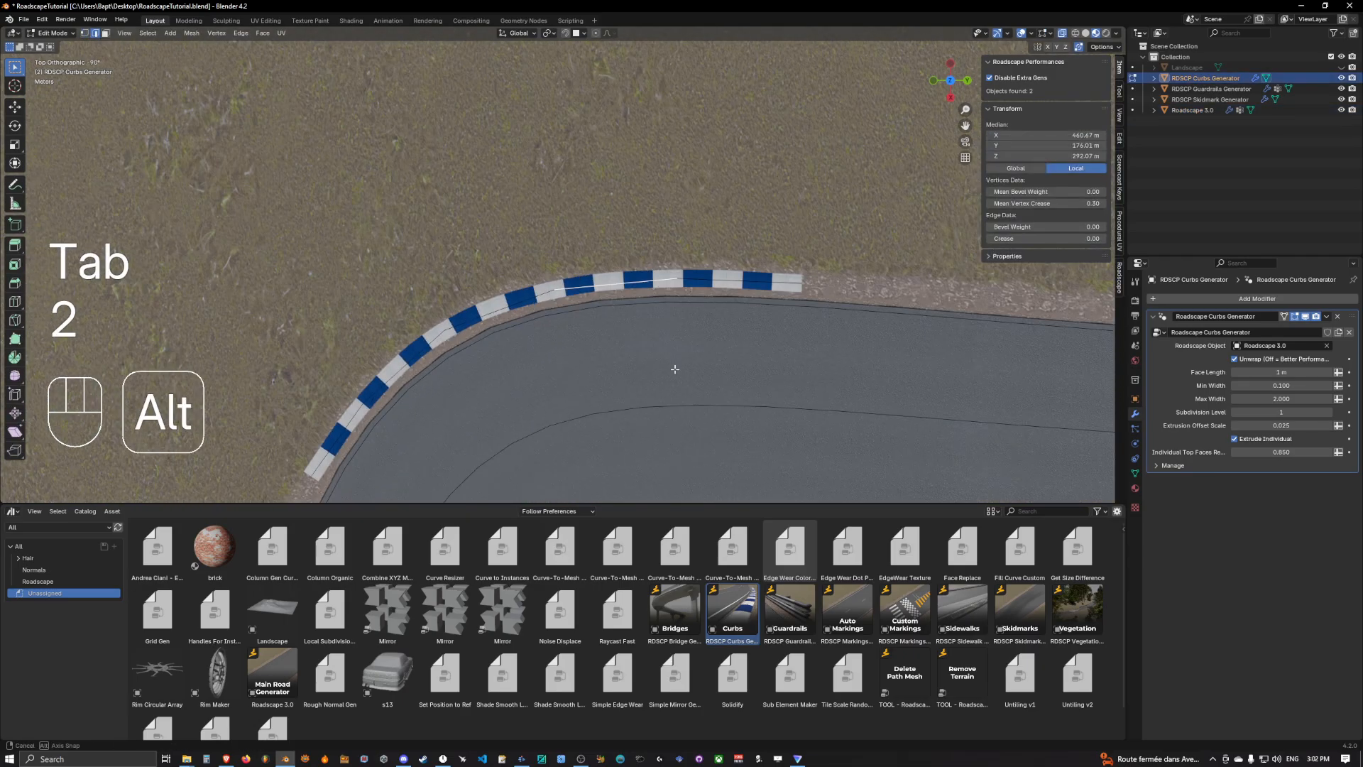
{"action": "middle_click_drag", "start_coordinate": [645, 450], "coordinate": [699, 287], "text": "shift"}
{"action": "key", "text": "shift+d"}
{"action": "left_click", "coordinate": [781, 495]}
{"action": "middle_click_drag", "start_coordinate": [782, 495], "coordinate": [761, 444], "text": "shift"}
Step: Move the two end vertices of the duplicated segment onto the shoulder along the bend's inner edge
{"action": "key", "text": "1"}
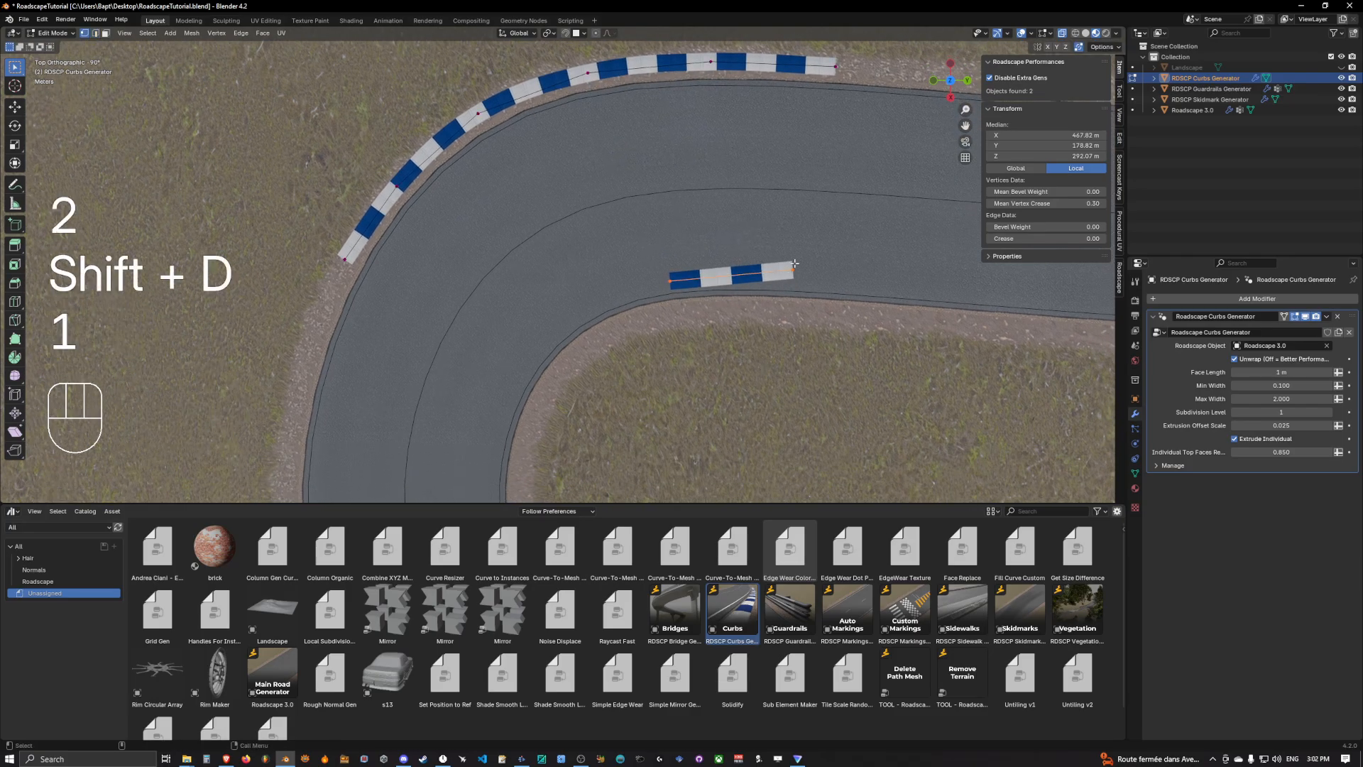
{"action": "left_click", "coordinate": [797, 268]}
{"action": "key", "text": "g"}
{"action": "left_click", "coordinate": [808, 303]}
{"action": "left_click", "coordinate": [670, 281]}
{"action": "key", "text": "g"}
{"action": "key", "text": "g"}
{"action": "left_click", "coordinate": [747, 325]}
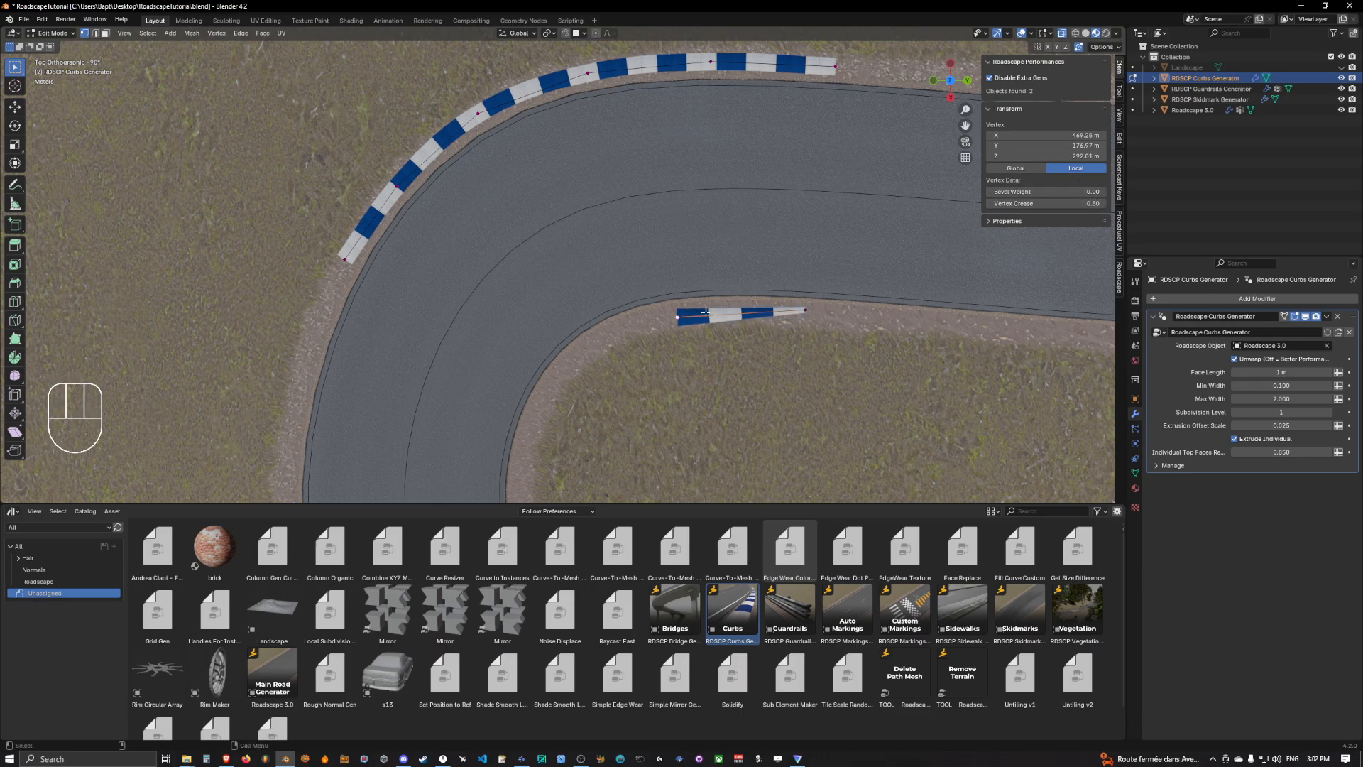
{"action": "key", "text": "g"}
Step: Extrude the inner curb's end vertex four times so the curb follows the inner edge around the bend
{"action": "key", "text": "e"}
{"action": "left_click", "coordinate": [656, 318]}
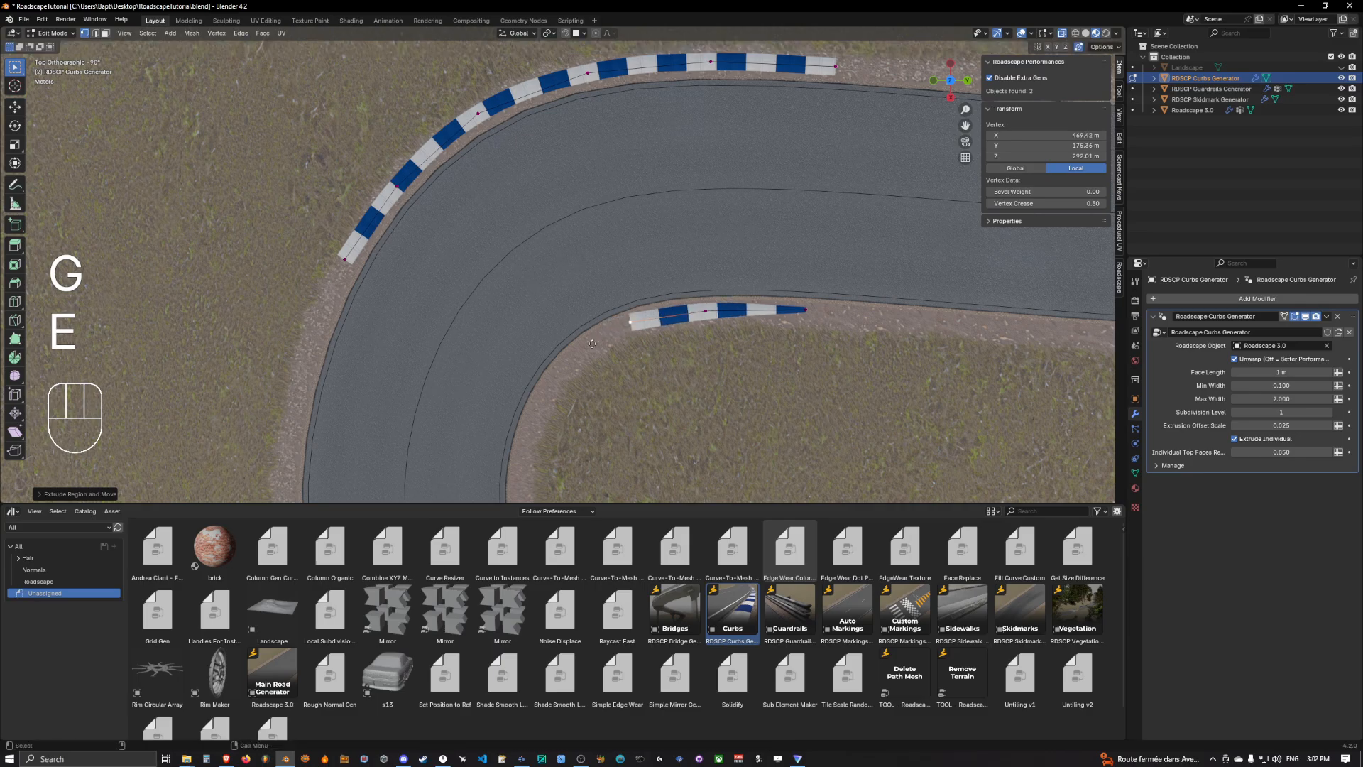
{"action": "key", "text": "e"}
{"action": "left_click", "coordinate": [598, 359]}
{"action": "key", "text": "e"}
{"action": "left_click", "coordinate": [553, 406]}
{"action": "middle_click_drag", "start_coordinate": [553, 406], "coordinate": [569, 387], "text": "shift"}
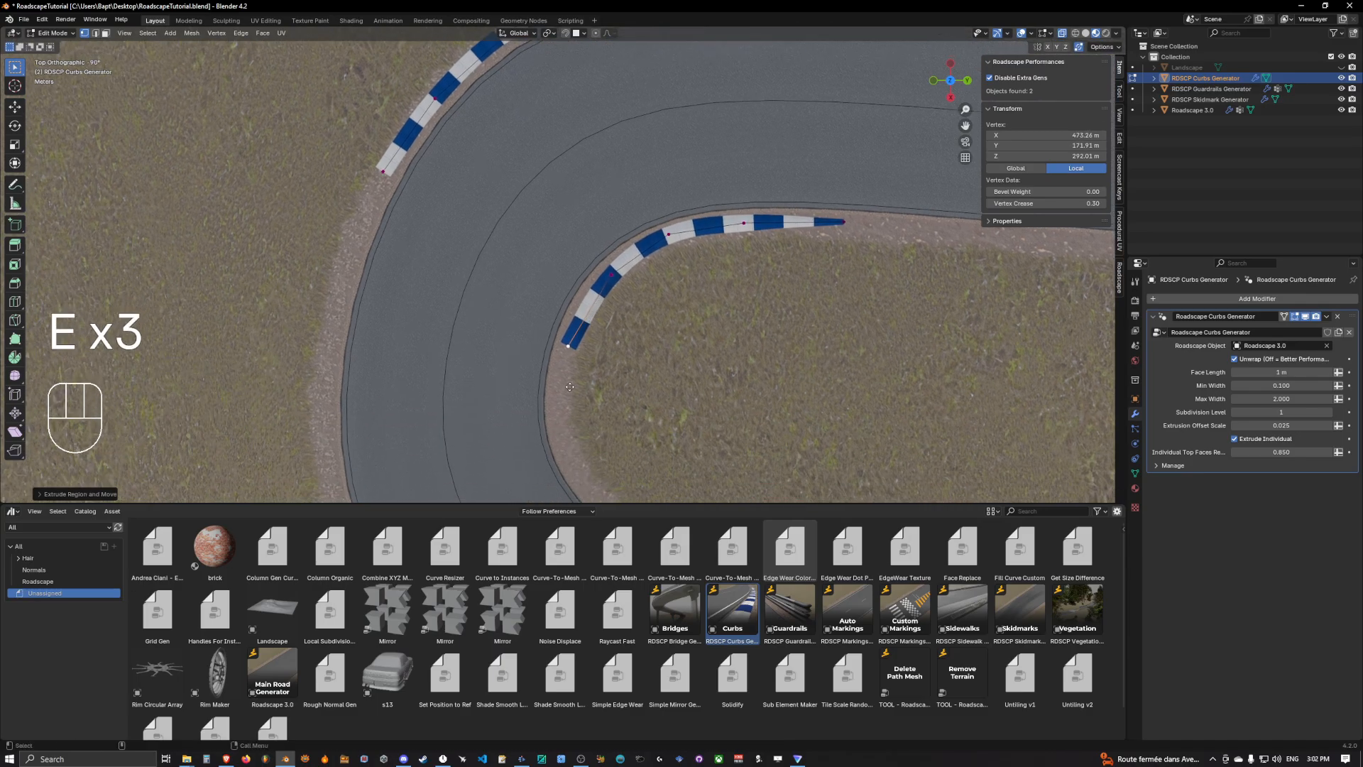
{"action": "key", "text": "e"}
{"action": "left_click", "coordinate": [574, 399]}
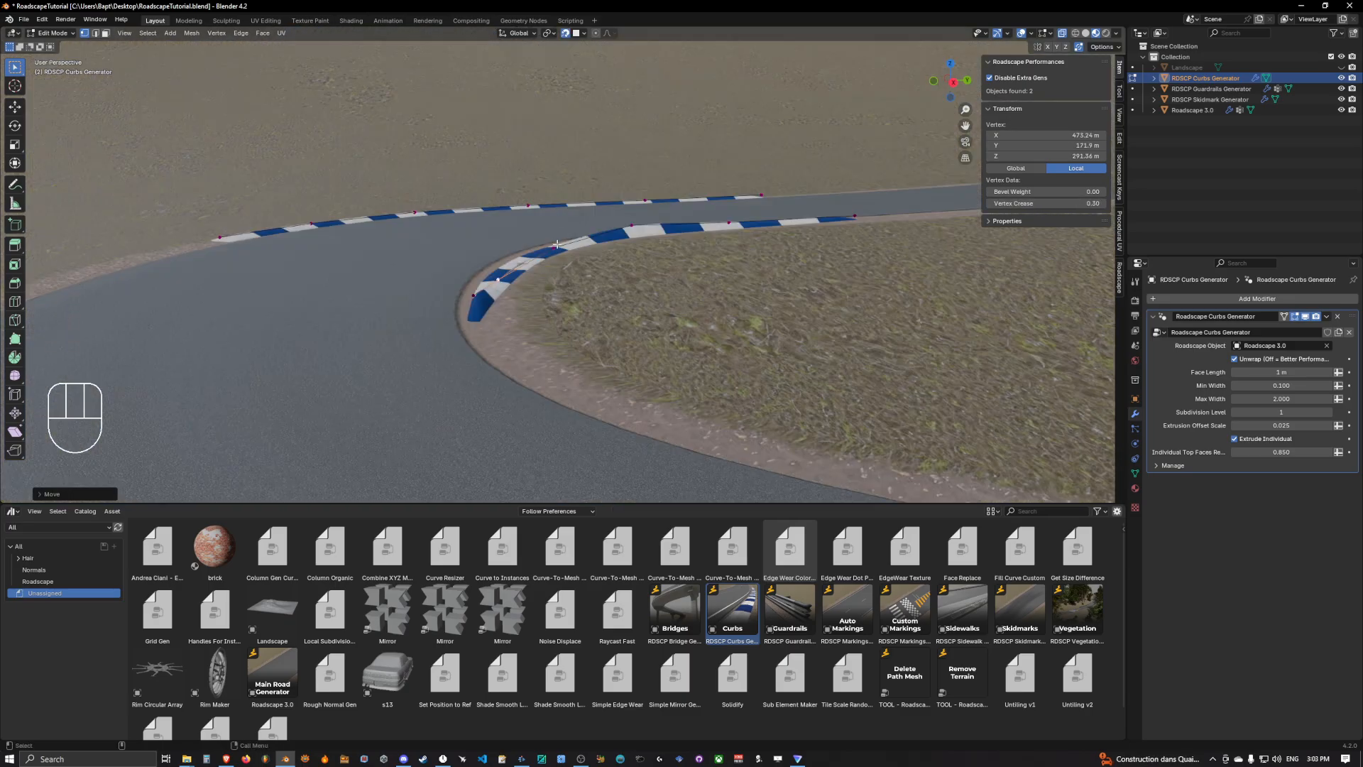
Step: Reposition the vertices in the extruded half of the inner curb with snapping so it follows the shoulder smoothly
{"action": "left_click", "coordinate": [557, 244]}
{"action": "key", "text": "g"}
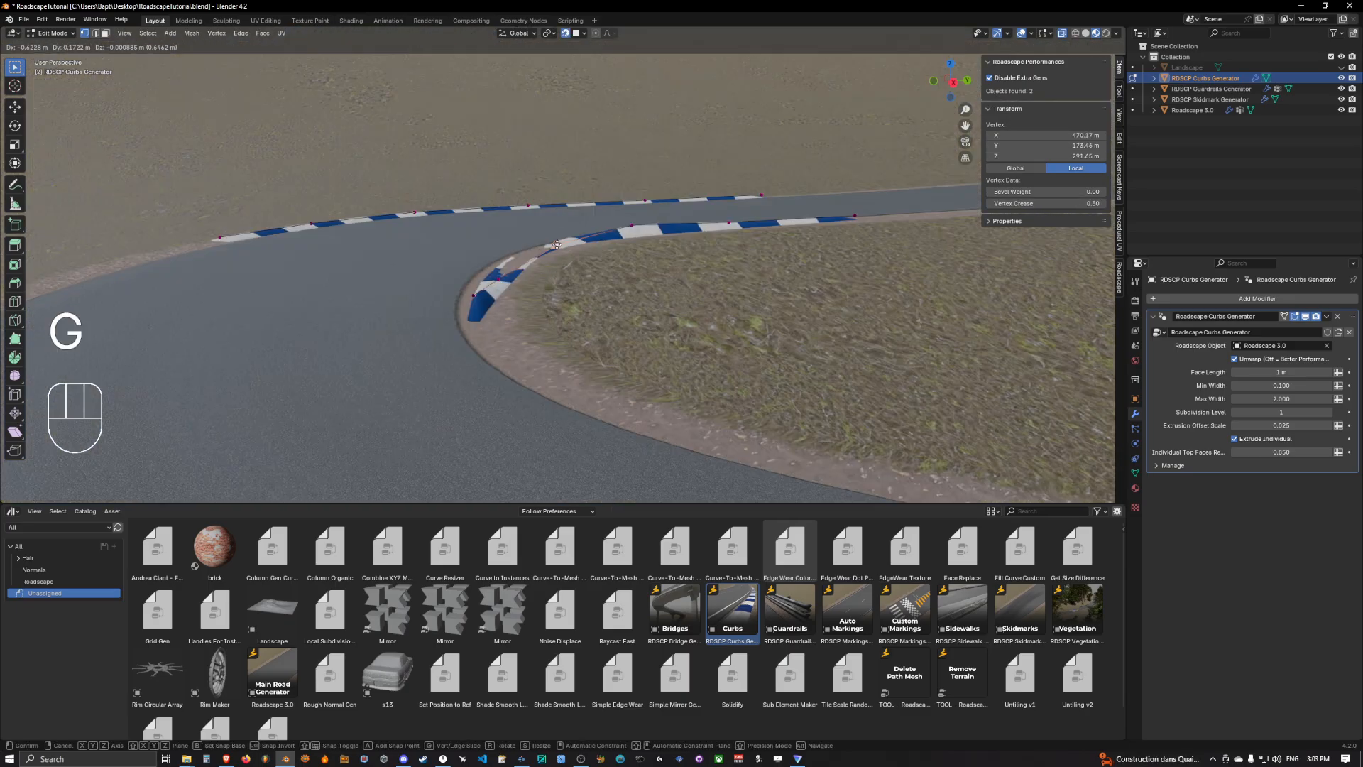
{"action": "left_click", "coordinate": [551, 246]}
{"action": "middle_click_drag", "start_coordinate": [562, 243], "coordinate": [588, 337]}
{"action": "middle_click_drag", "start_coordinate": [558, 335], "coordinate": [565, 216], "text": "alt"}
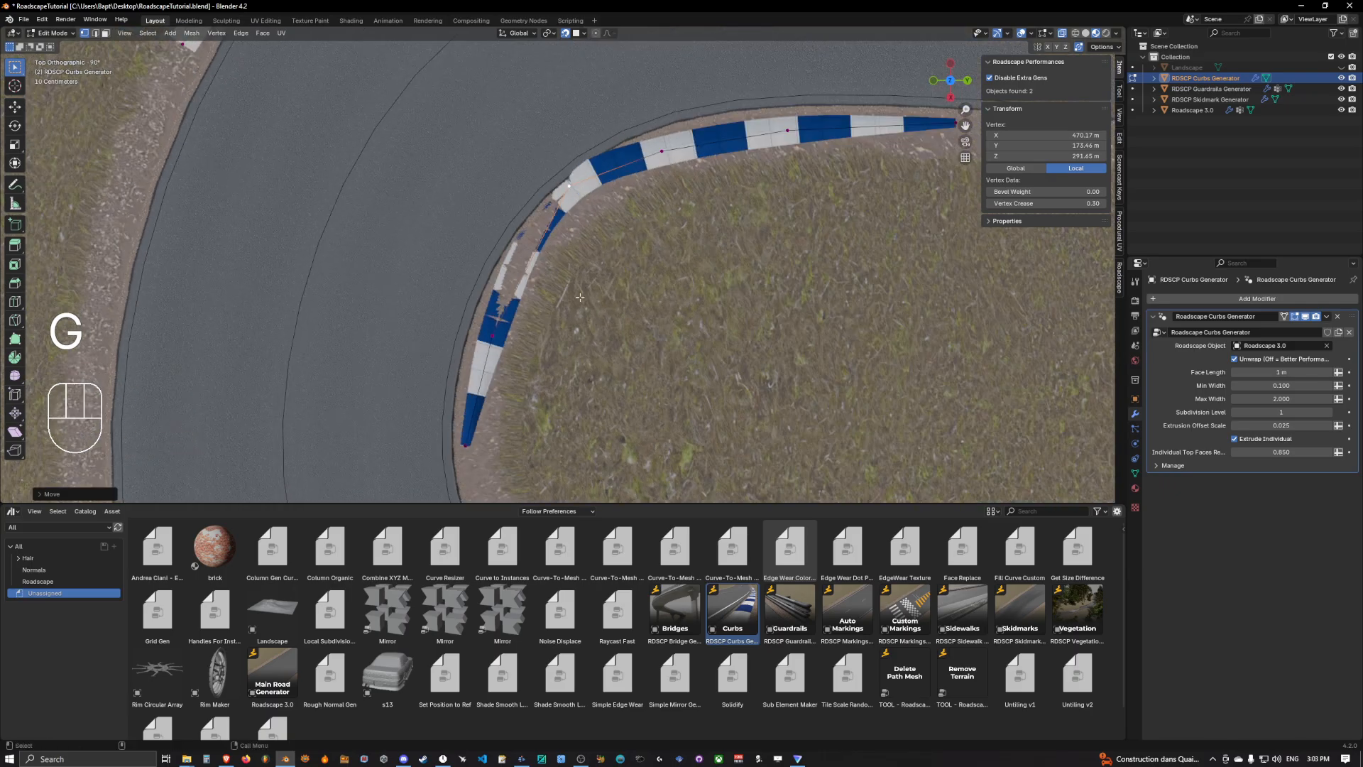
{"action": "key", "text": "g"}
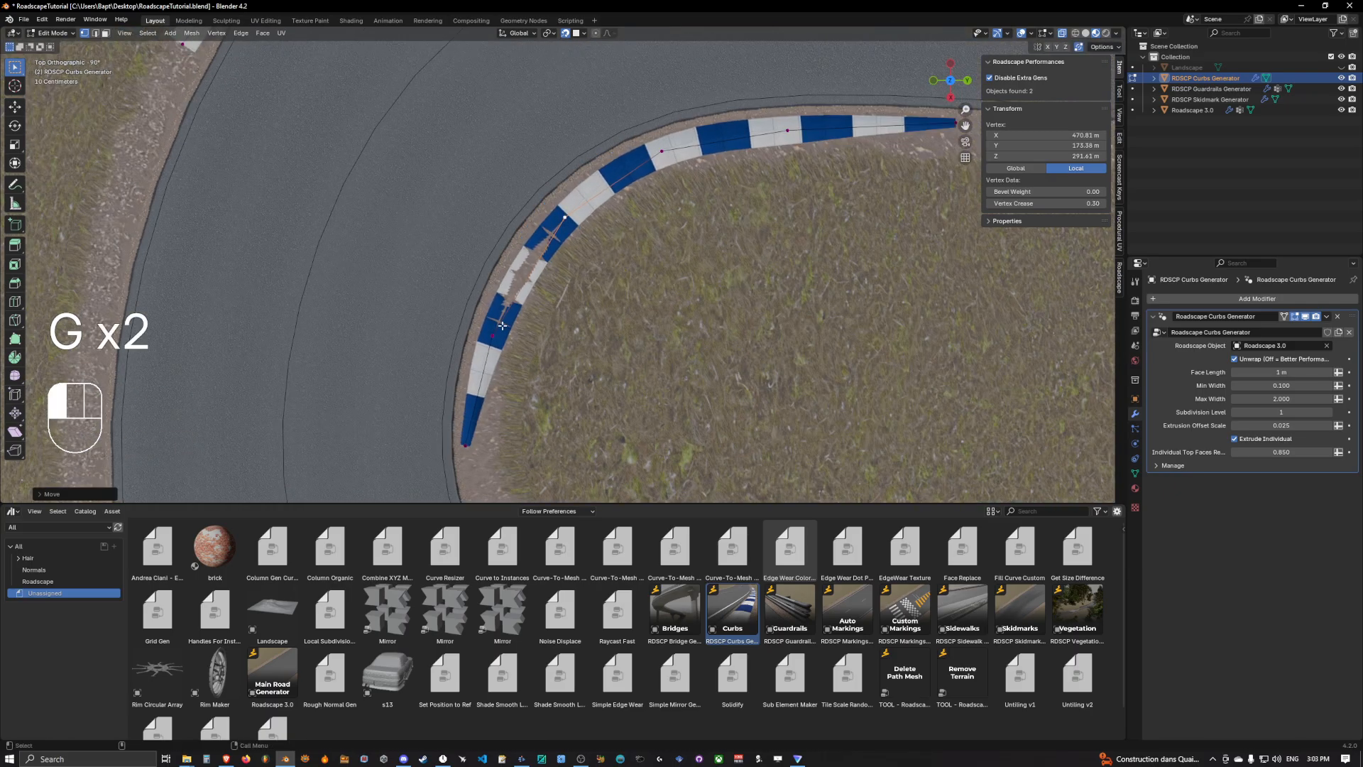
{"action": "key", "text": "g"}
{"action": "key", "text": "g"}
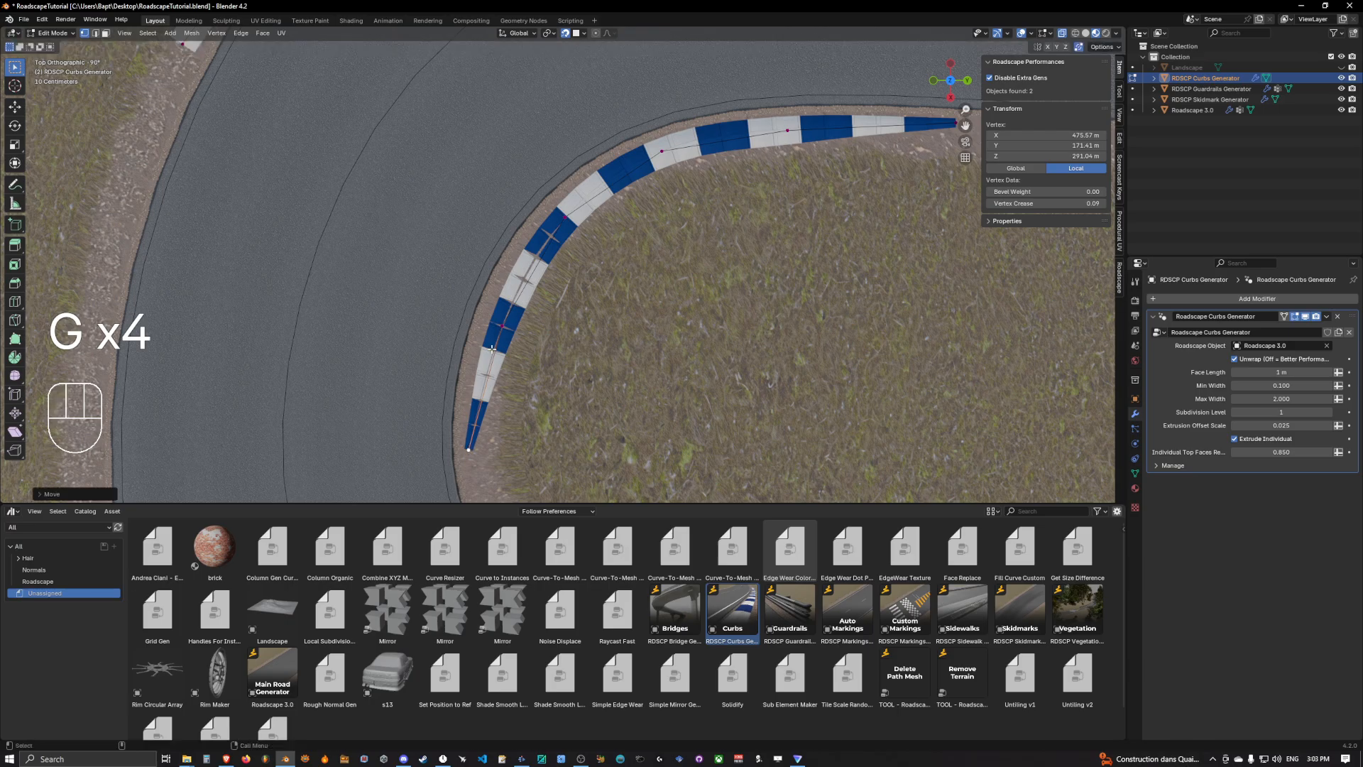
{"action": "key", "text": "g"}
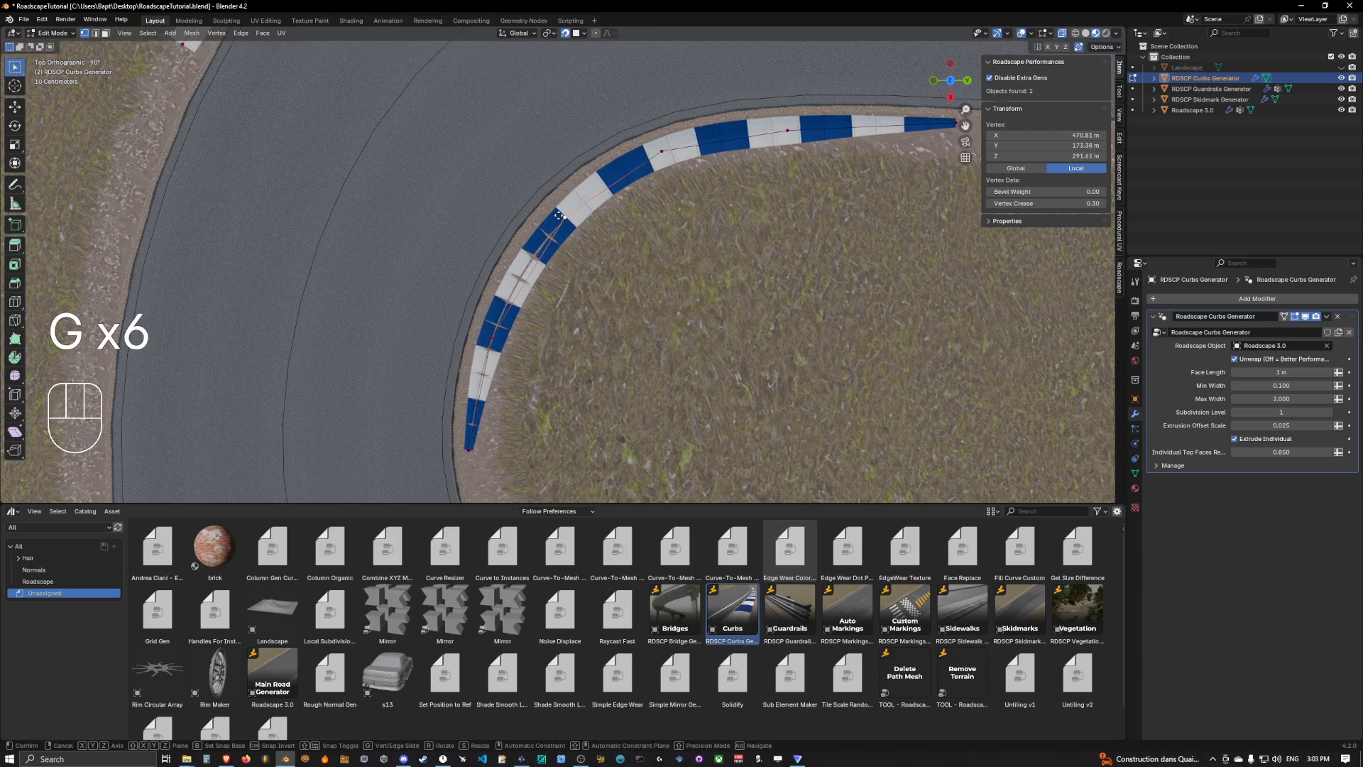
Step: Adjust the remaining vertices of the inner curb, up to its tapered starting end, to align with the road edge
{"action": "middle_click_drag", "start_coordinate": [561, 216], "coordinate": [512, 264], "text": "shift"}
{"action": "left_click", "coordinate": [613, 199]}
{"action": "key", "text": "g"}
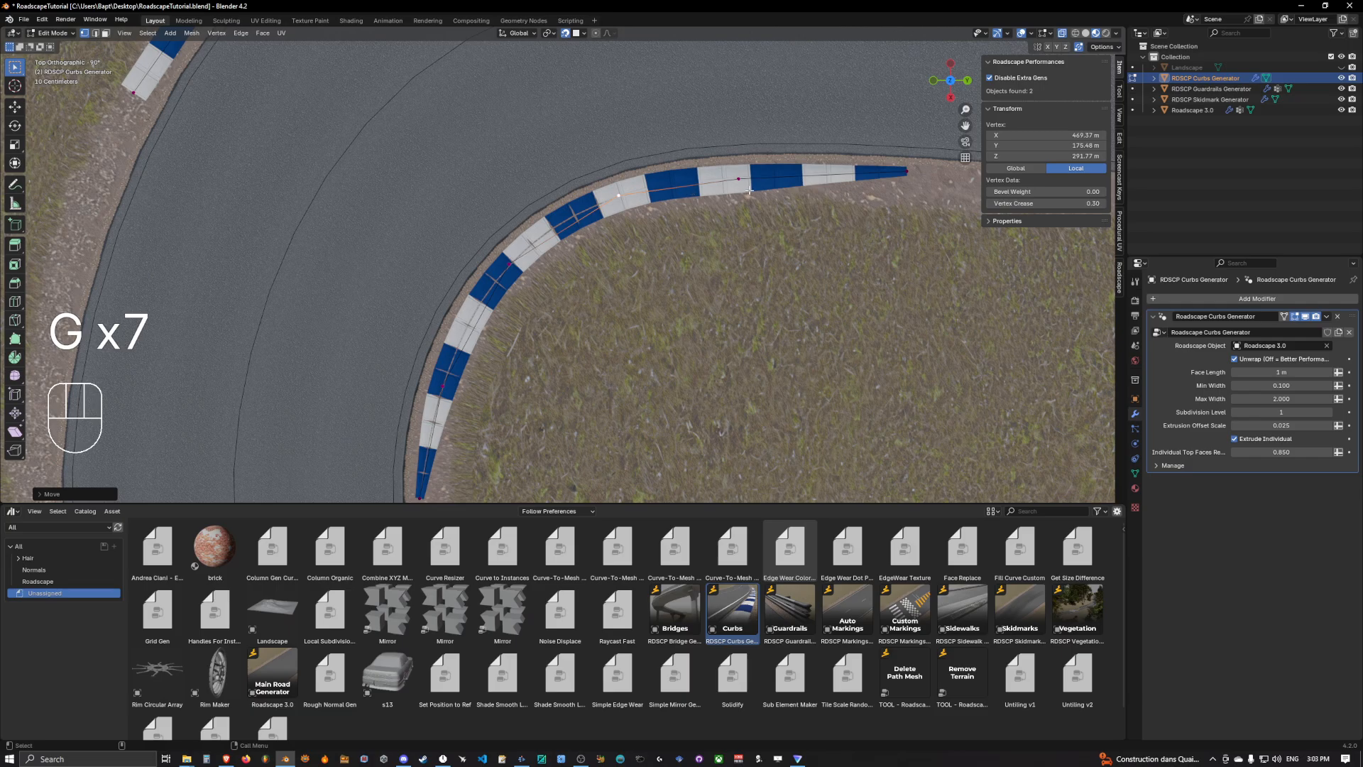
{"action": "left_click", "coordinate": [745, 182]}
{"action": "key", "text": "g"}
{"action": "left_click", "coordinate": [747, 176]}
{"action": "middle_click_drag", "start_coordinate": [803, 186], "coordinate": [731, 194], "text": "shift"}
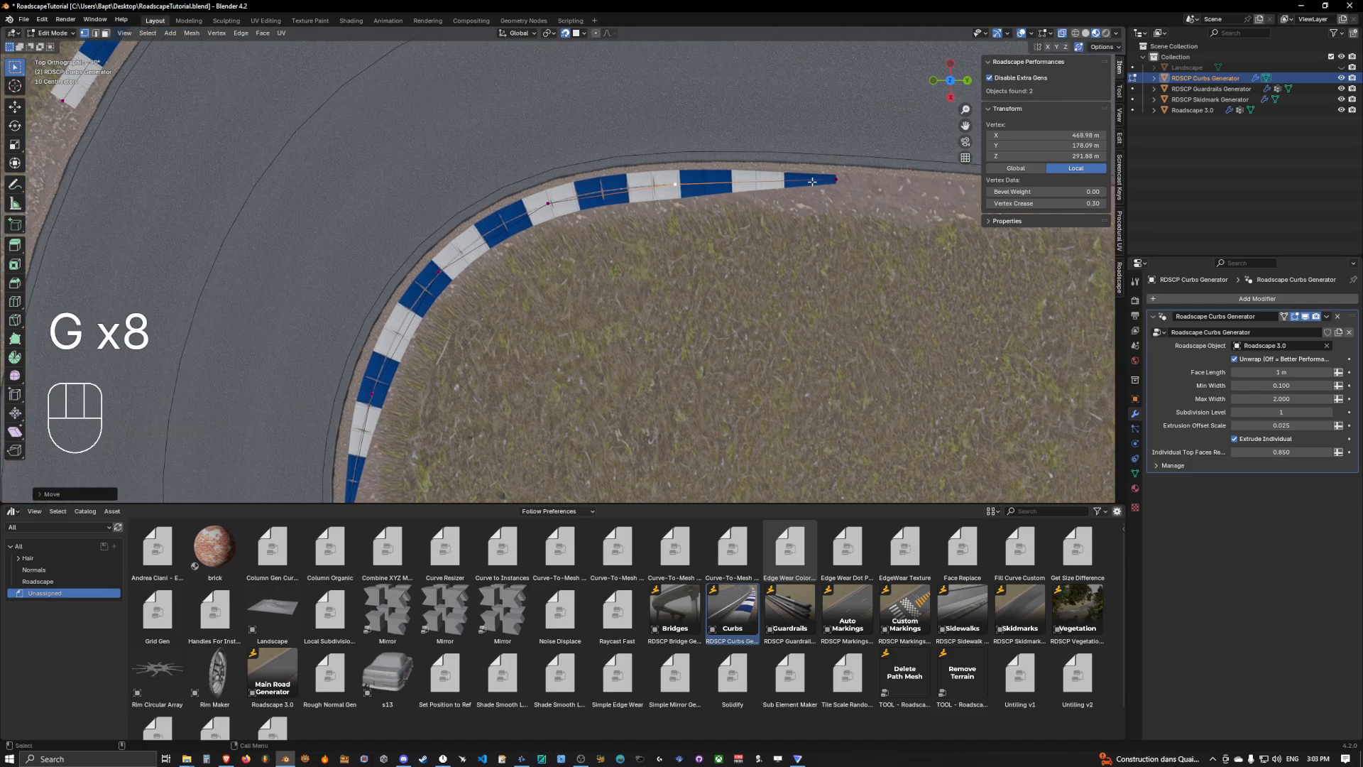
{"action": "left_click", "coordinate": [834, 179]}
{"action": "key", "text": "g"}
Step: Select the whole inner curb line, turn snapping off and raise the line about 0.08 m along Z
{"action": "key", "text": "Tab"}
{"action": "middle_click_drag", "start_coordinate": [616, 112], "coordinate": [643, 165]}
{"action": "key", "text": "Tab"}
{"action": "key", "text": "2"}
{"action": "left_click", "coordinate": [636, 158], "text": "alt"}
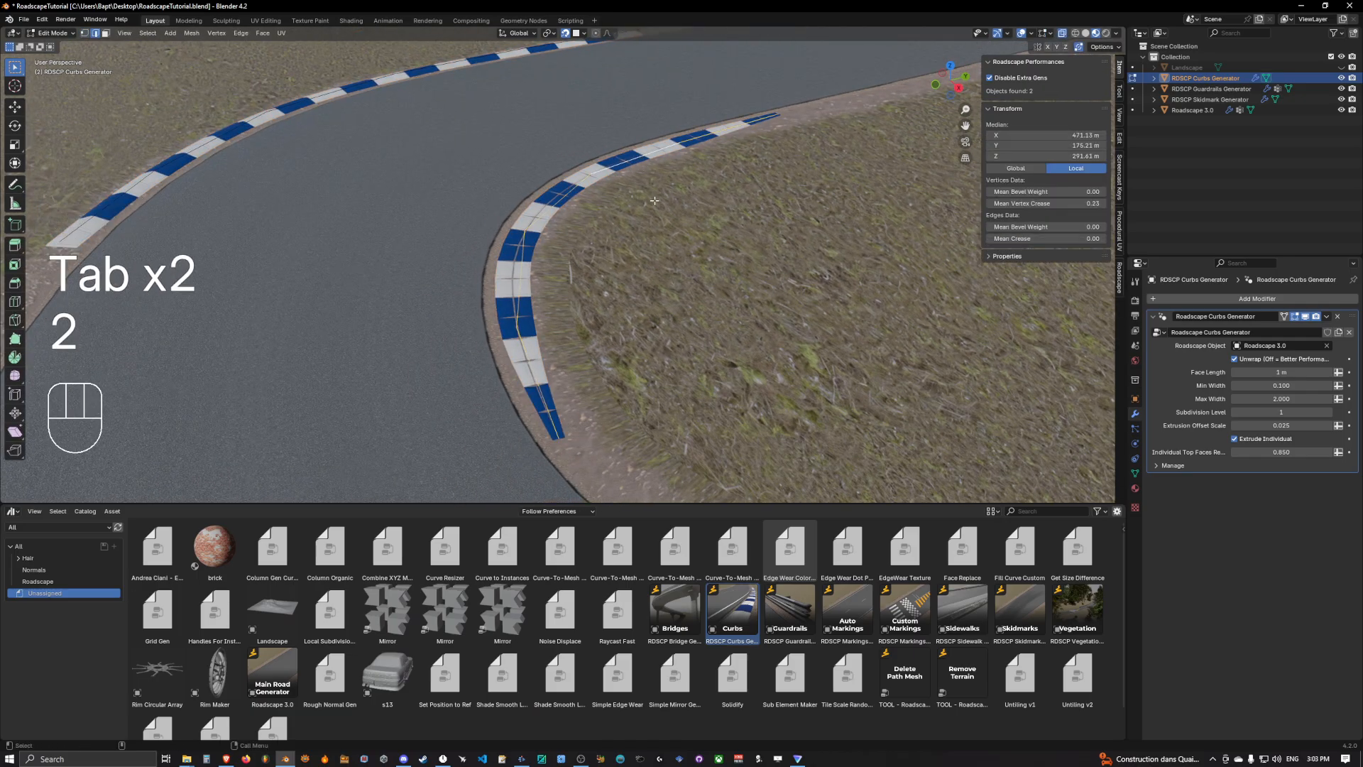
{"action": "scroll", "coordinate": [639, 206], "scroll_direction": "down", "scroll_amount": 2}
{"action": "left_click", "coordinate": [566, 33]}
{"action": "scroll", "coordinate": [635, 198], "scroll_direction": "up", "scroll_amount": 3}
{"action": "key", "text": "g"}
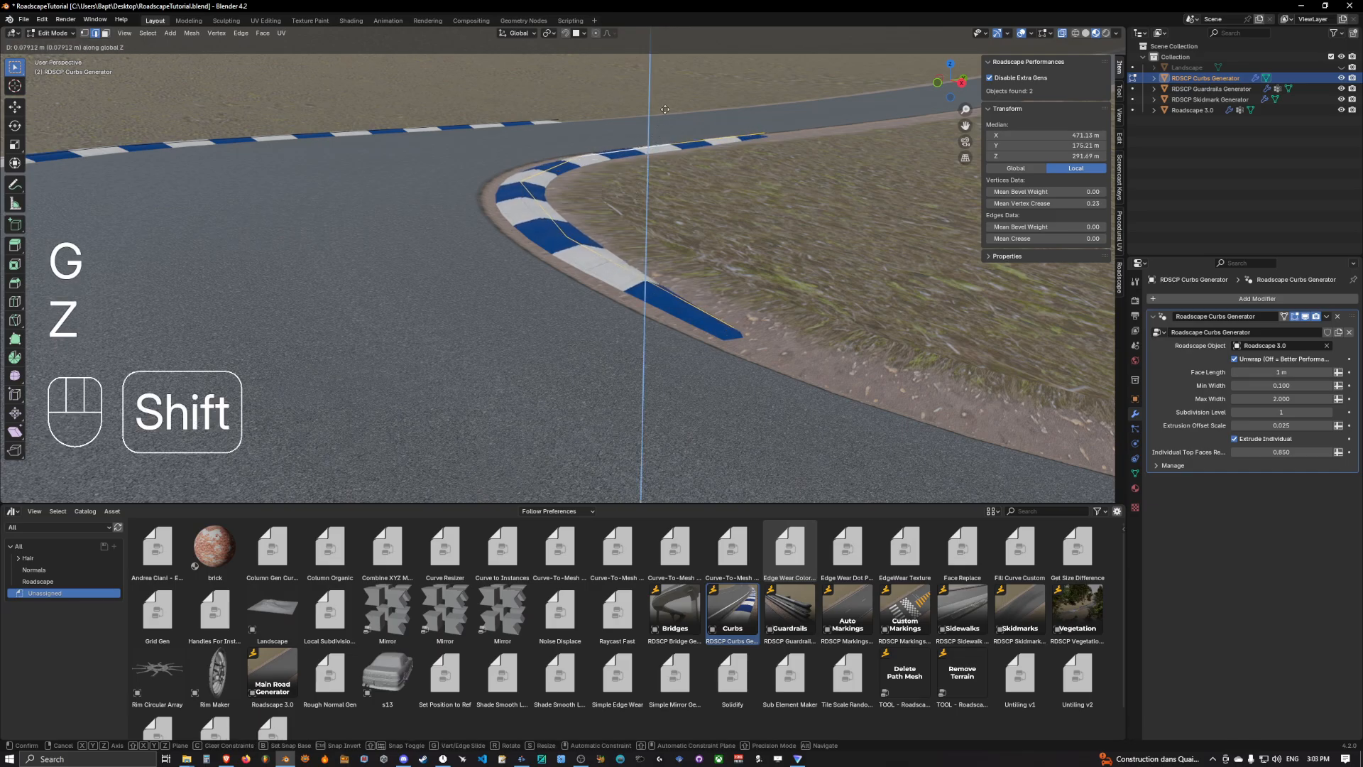
{"action": "left_click", "coordinate": [671, 144]}
Step: Check the raised inner curb from road level, leave edit mode and select the Roadscape 3.0 object
{"action": "scroll", "coordinate": [671, 149], "scroll_direction": "up", "scroll_amount": 3}
{"action": "middle_click_drag", "start_coordinate": [611, 213], "coordinate": [682, 185]}
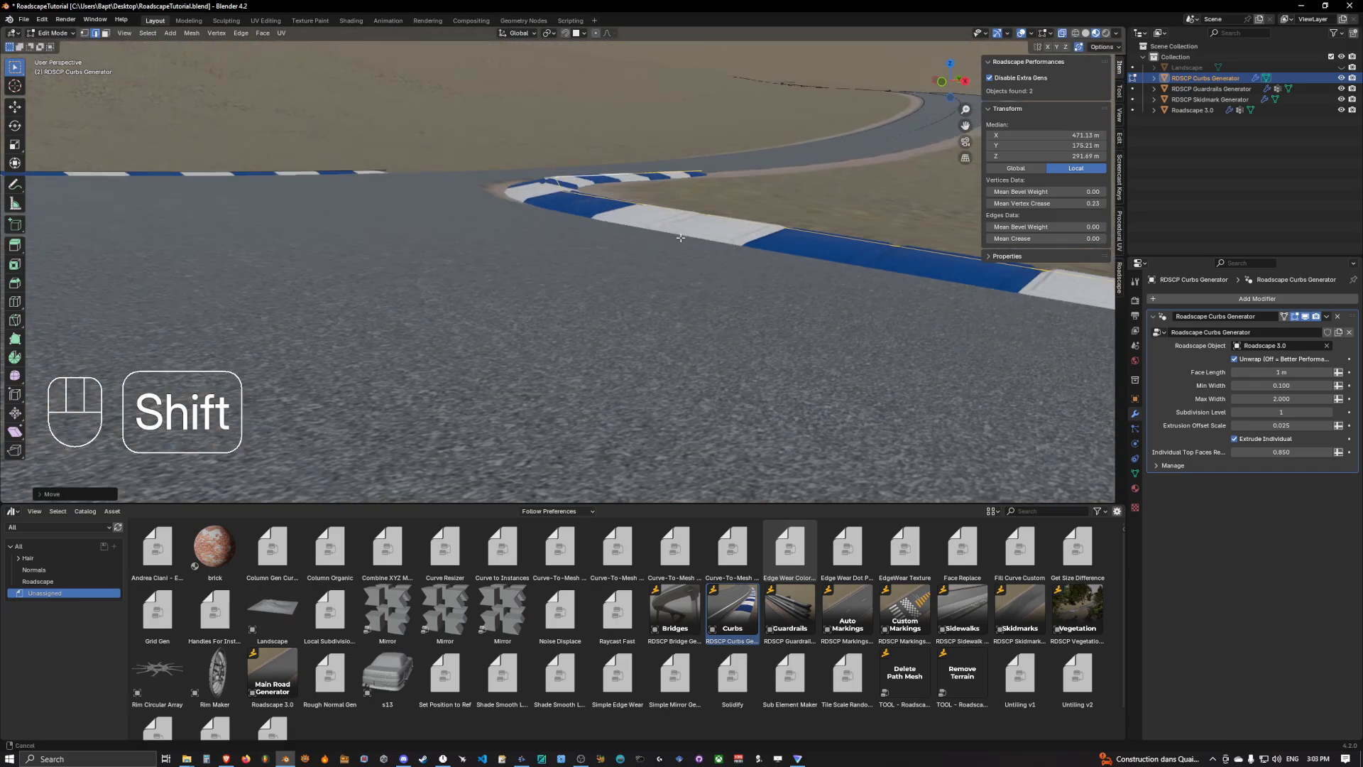
{"action": "middle_click_drag", "start_coordinate": [681, 234], "coordinate": [660, 227], "text": "shift"}
{"action": "middle_click_drag", "start_coordinate": [568, 213], "coordinate": [747, 189]}
{"action": "key", "text": "Tab"}
{"action": "scroll", "coordinate": [690, 213], "scroll_direction": "down", "scroll_amount": 3}
{"action": "left_click", "coordinate": [740, 131]}
{"action": "middle_click_drag", "start_coordinate": [740, 131], "coordinate": [617, 227], "text": "shift"}
{"action": "scroll", "coordinate": [458, 195], "scroll_direction": "up", "scroll_amount": 2}
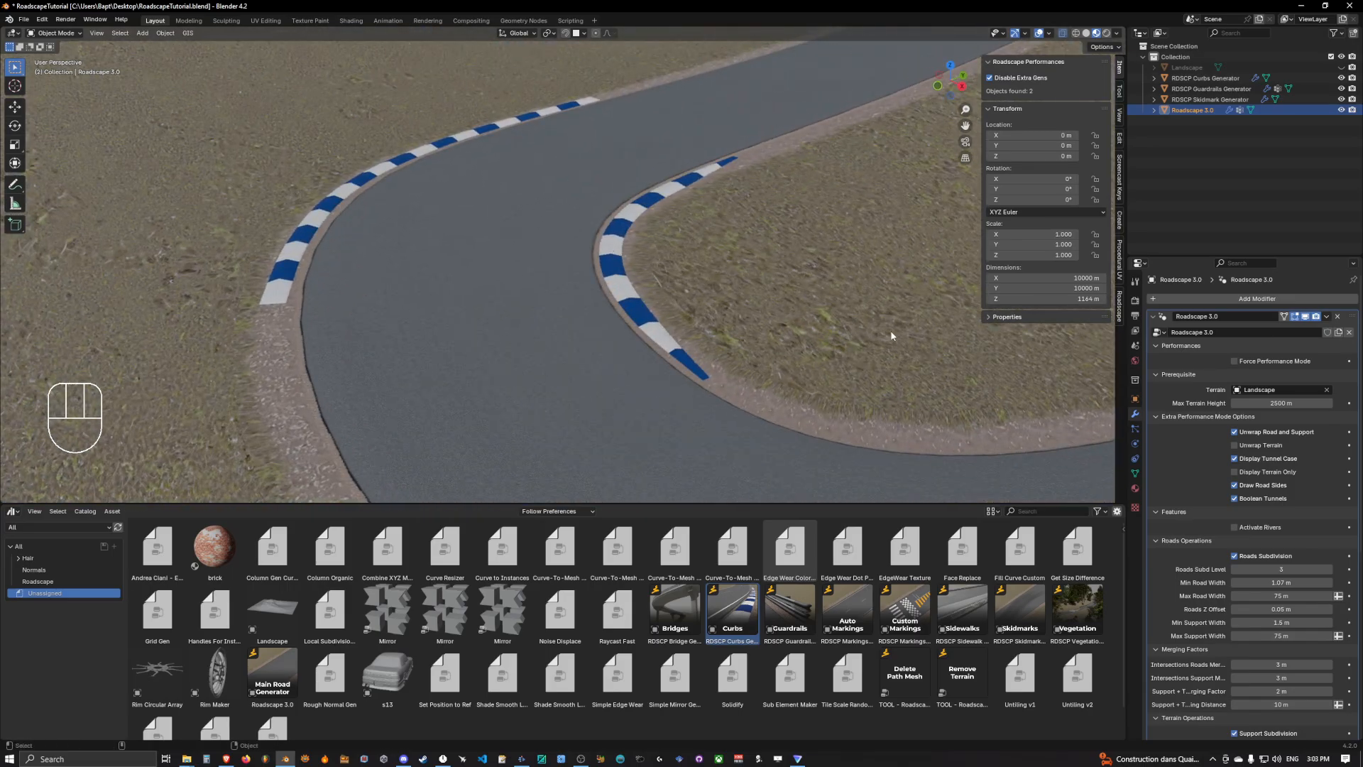